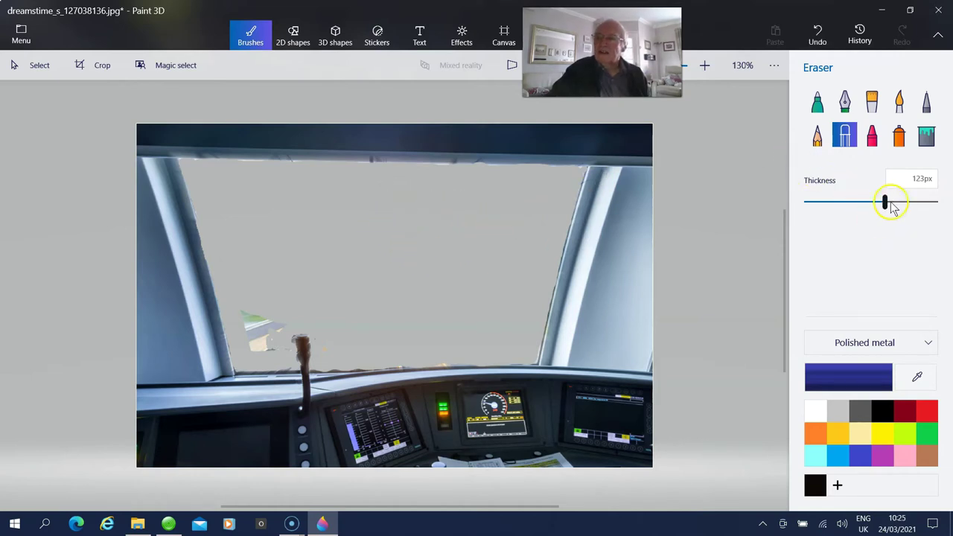
Erase the leftover scenery inside the windscreen with a 50 px eraser and the remnants around the control lever with a 38 px eraser
{"action": "left_click_drag", "start_coordinate": [890, 206], "coordinate": [839, 212]}
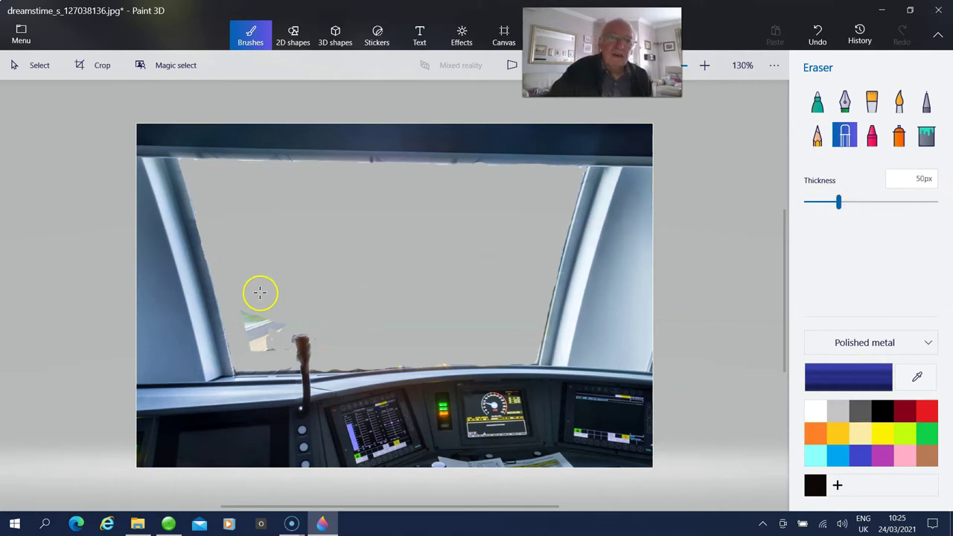
{"action": "mouse_move", "coordinate": [241, 318]}
{"action": "left_mouse_down"}
{"action": "mouse_move", "coordinate": [246, 313]}
{"action": "mouse_move", "coordinate": [245, 335]}
{"action": "mouse_move", "coordinate": [276, 315]}
{"action": "mouse_move", "coordinate": [265, 345]}
{"action": "mouse_move", "coordinate": [263, 319]}
{"action": "left_mouse_up"}
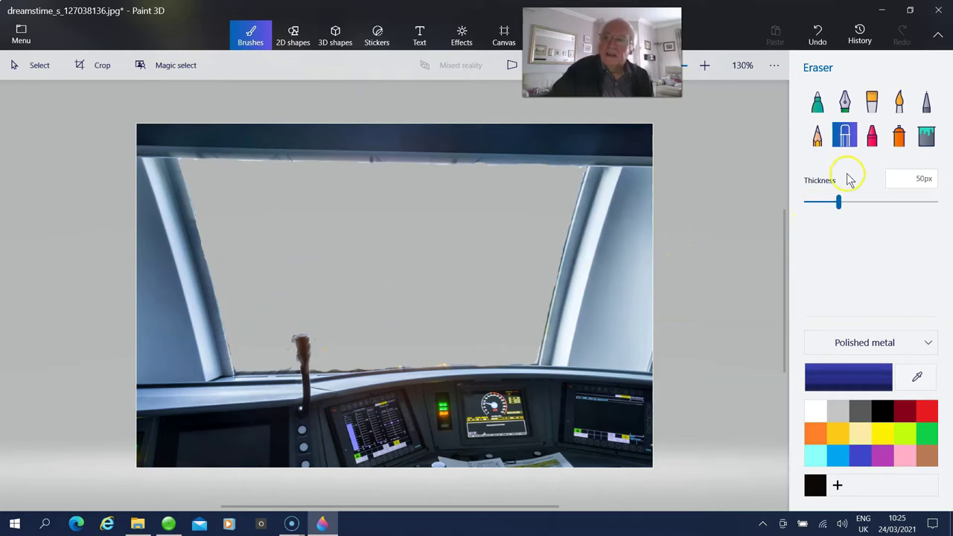
{"action": "left_click_drag", "start_coordinate": [834, 207], "coordinate": [830, 207]}
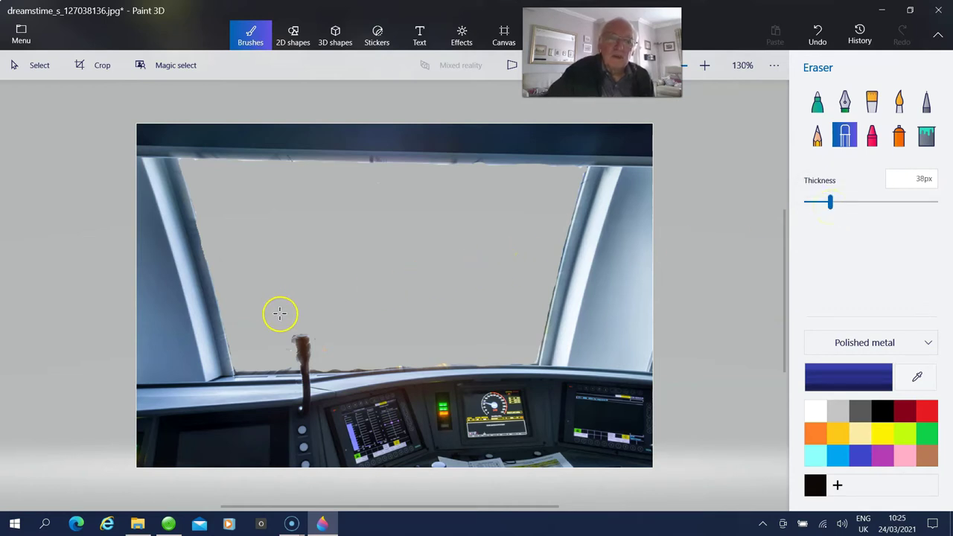
{"action": "left_click_drag", "start_coordinate": [281, 323], "coordinate": [285, 359]}
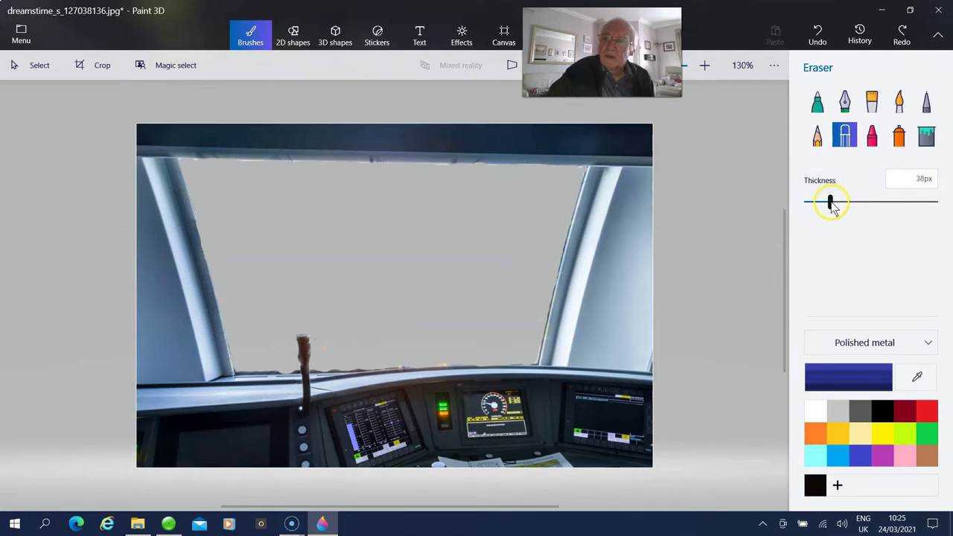
Erase the remaining fringe along the windscreen's lower edge above the dashboard with a 13 px eraser
{"action": "left_click_drag", "start_coordinate": [830, 207], "coordinate": [813, 202]}
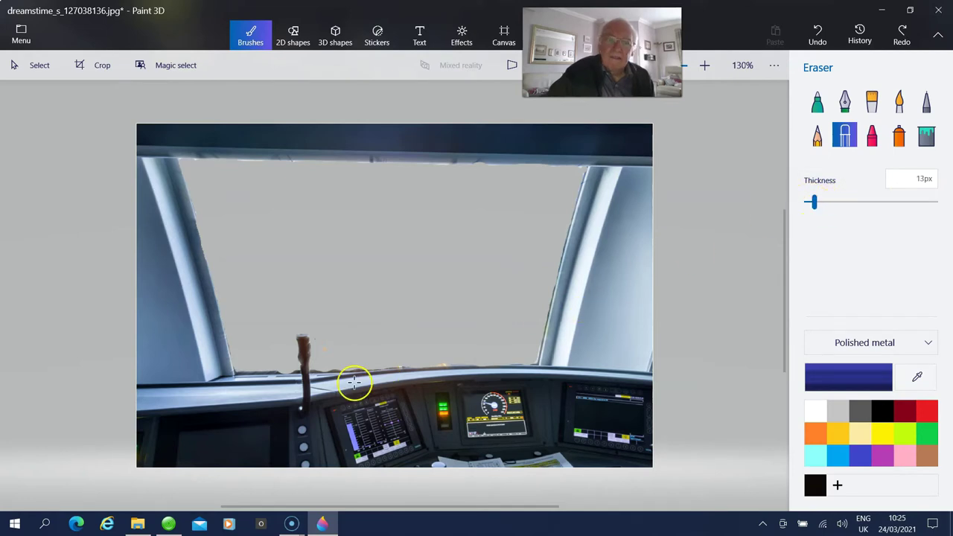
{"action": "left_click_drag", "start_coordinate": [358, 363], "coordinate": [361, 362]}
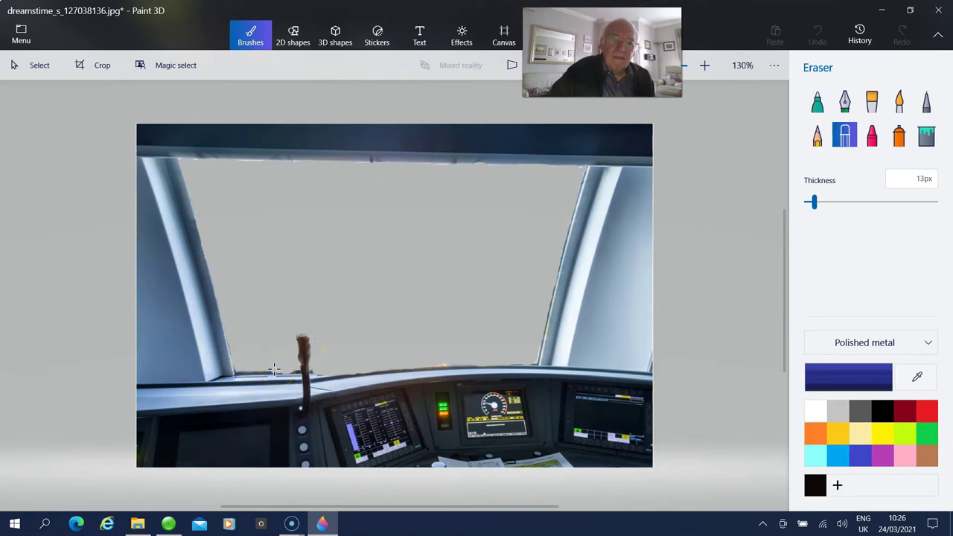
{"action": "left_click", "coordinate": [234, 374]}
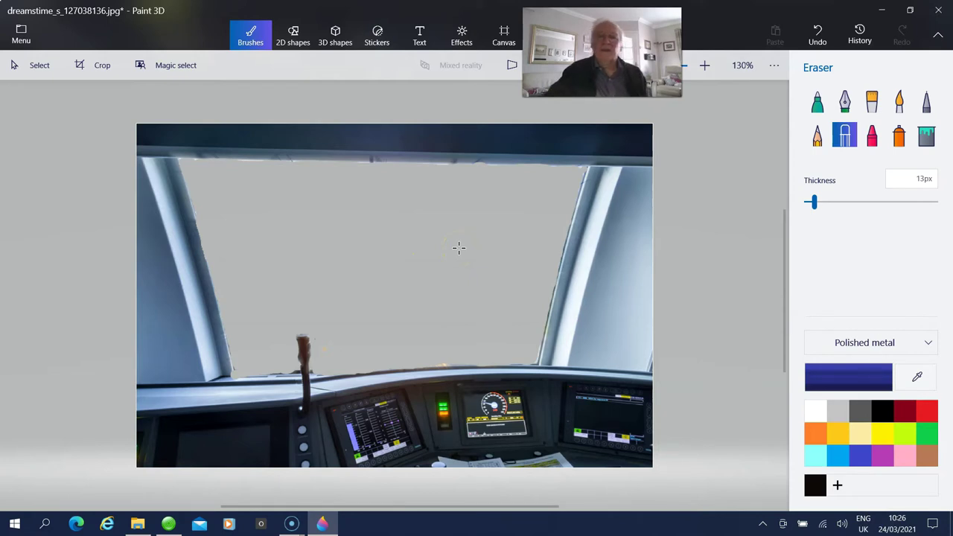
{"action": "left_click", "coordinate": [528, 262]}
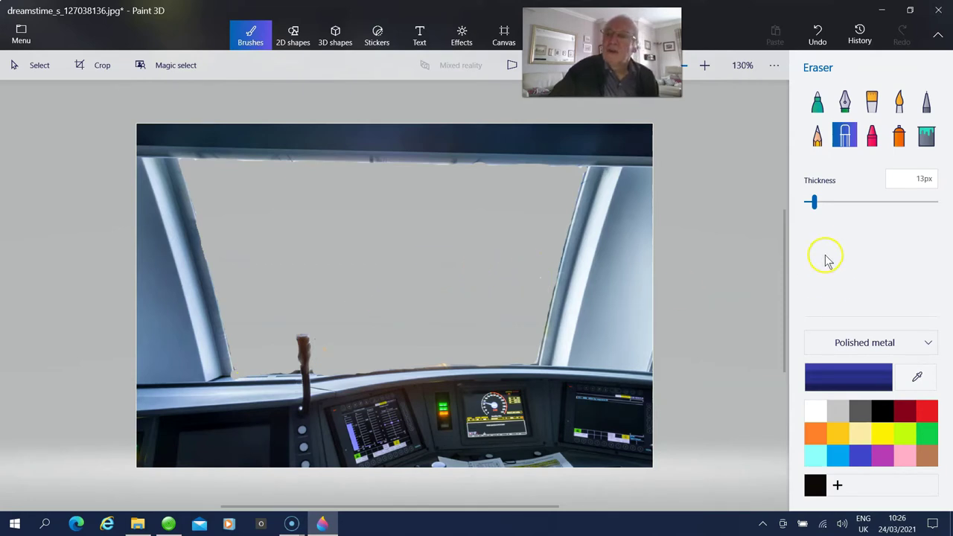
Choose the Oil brush at 15 px and sample the blue-grey colour of the upper window frame
{"action": "left_click", "coordinate": [872, 106]}
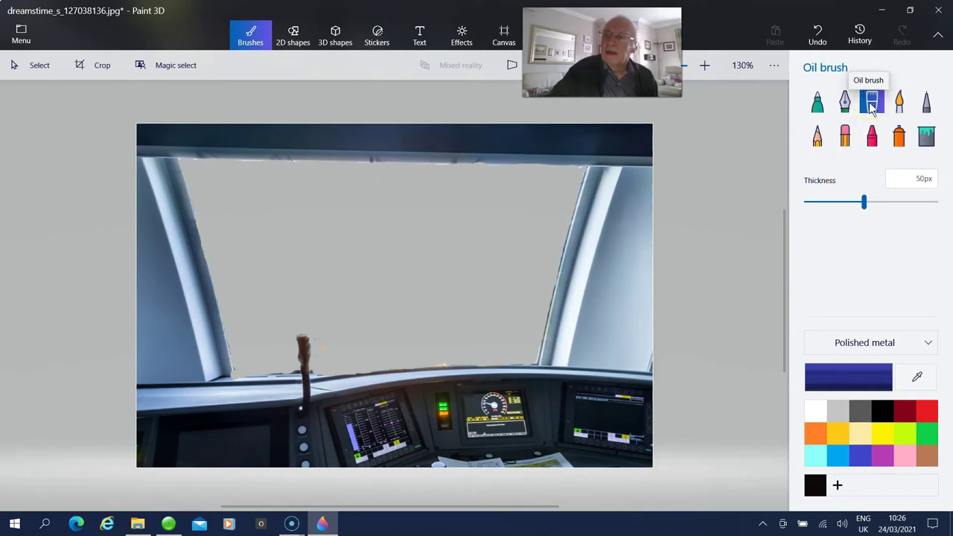
{"action": "left_click", "coordinate": [929, 346]}
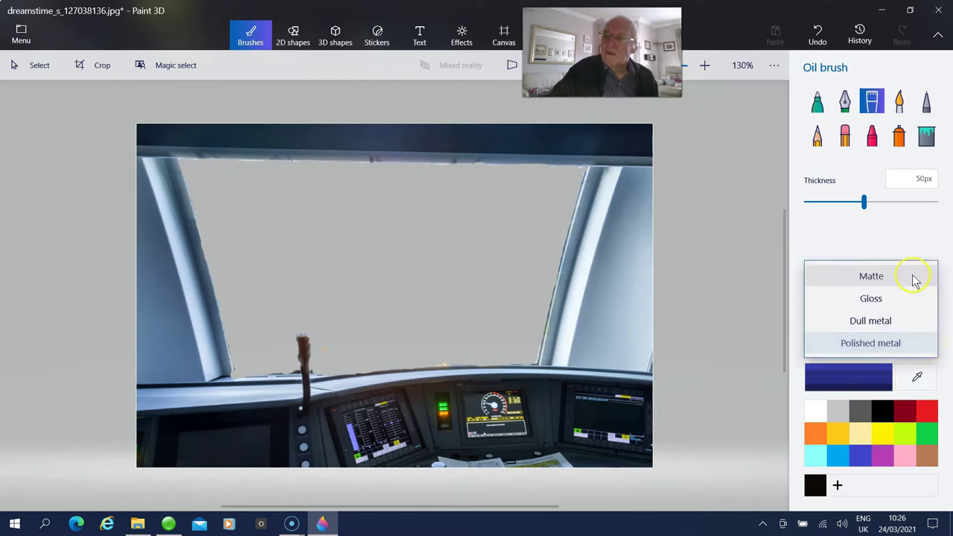
{"action": "left_click", "coordinate": [891, 347]}
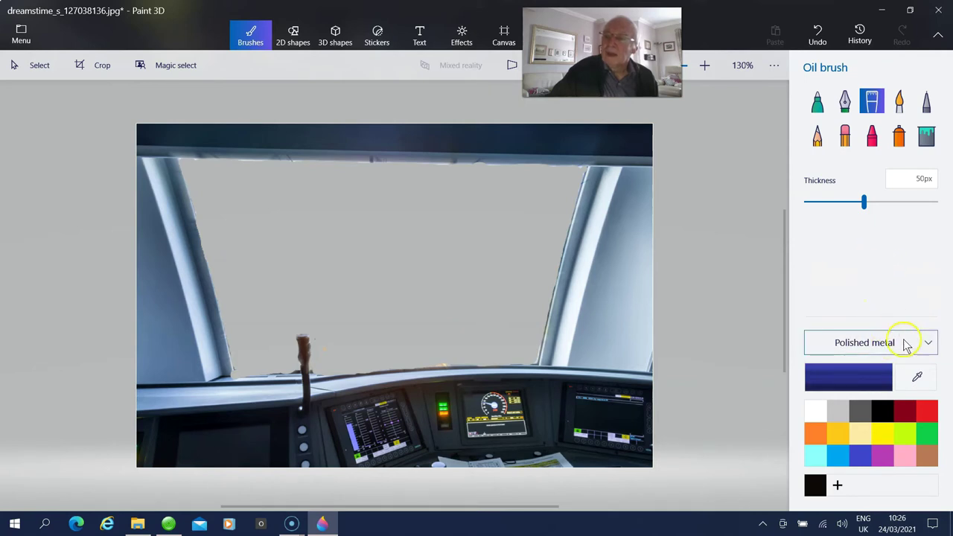
{"action": "left_click", "coordinate": [916, 378]}
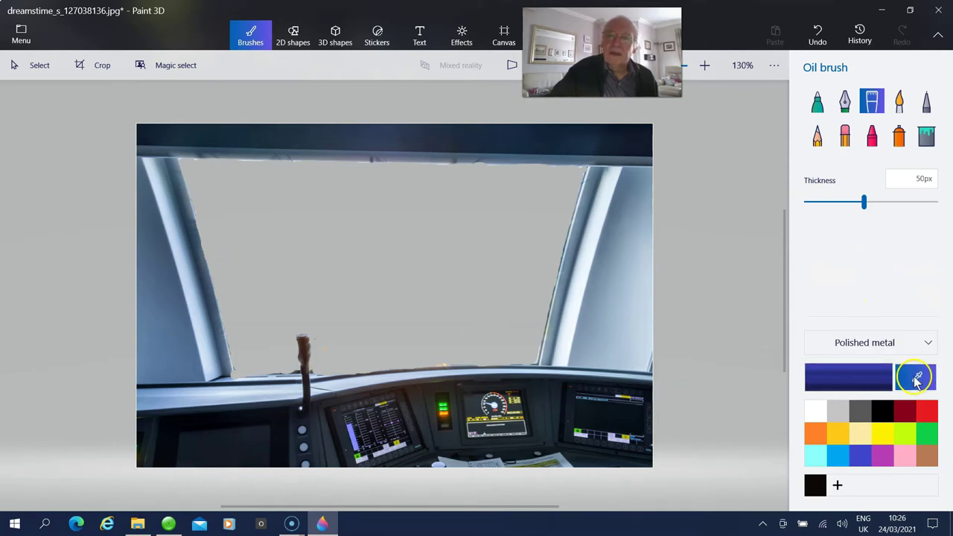
{"action": "left_click", "coordinate": [493, 176]}
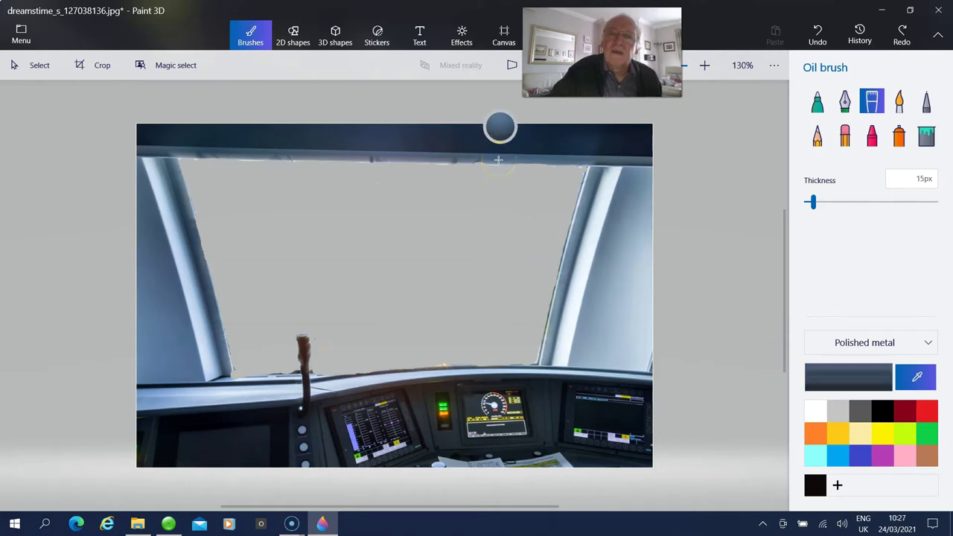
{"action": "left_click", "coordinate": [499, 160]}
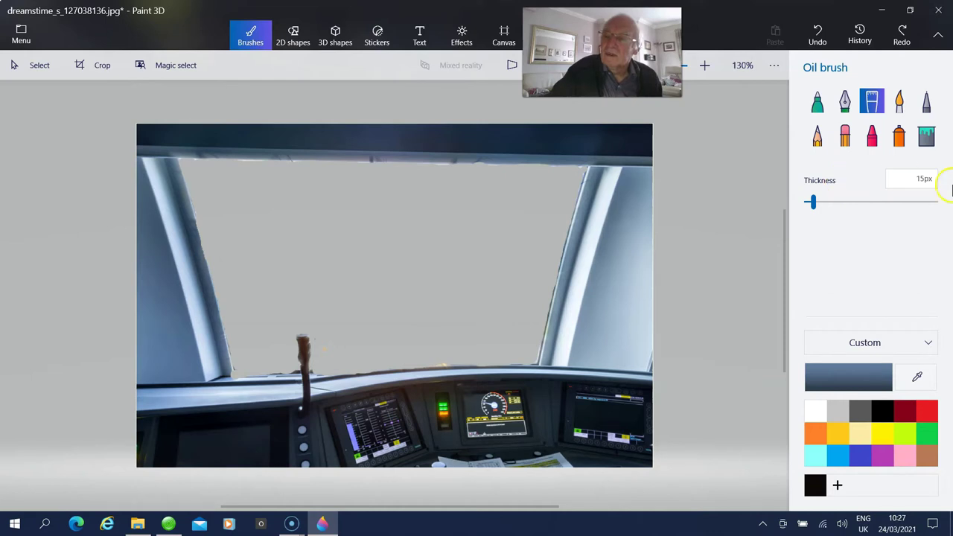
Try to paint over the gap in the upper window frame with a 15 px polished metal oil brush
{"action": "left_click", "coordinate": [930, 344]}
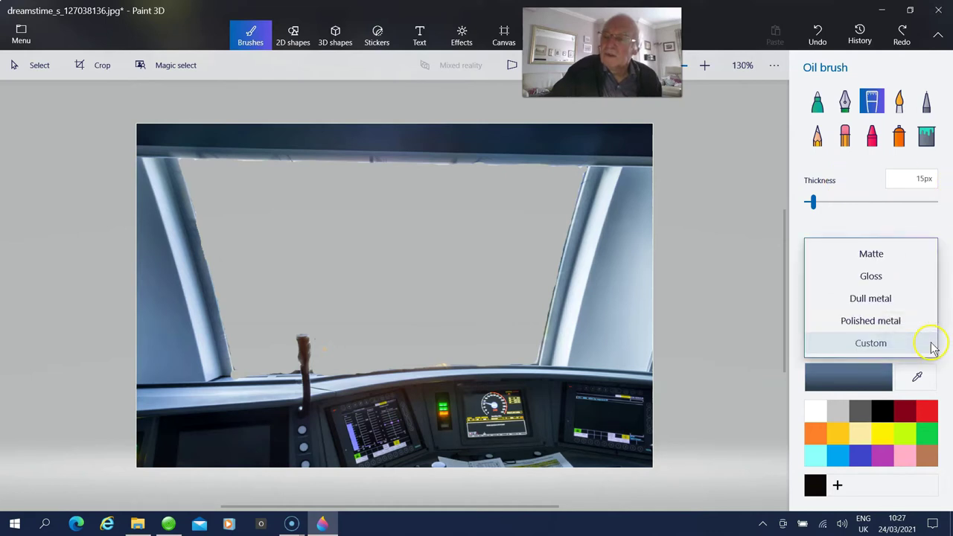
{"action": "left_click", "coordinate": [887, 322]}
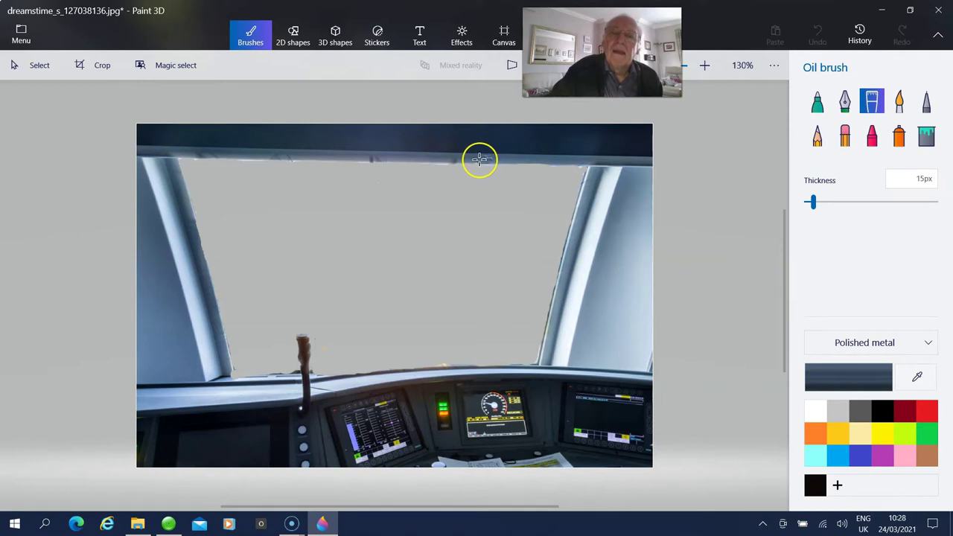
{"action": "left_click_drag", "start_coordinate": [470, 160], "coordinate": [485, 160]}
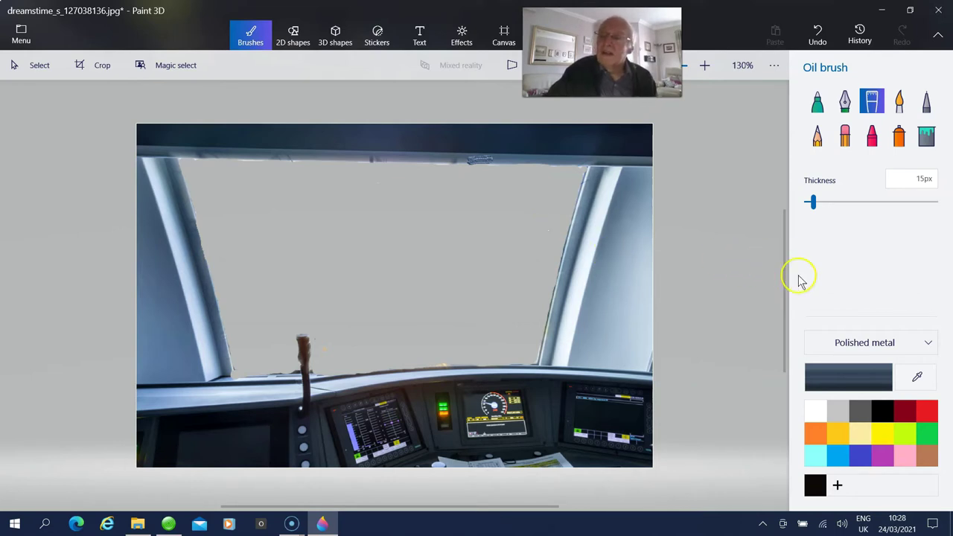
{"action": "left_click", "coordinate": [817, 37]}
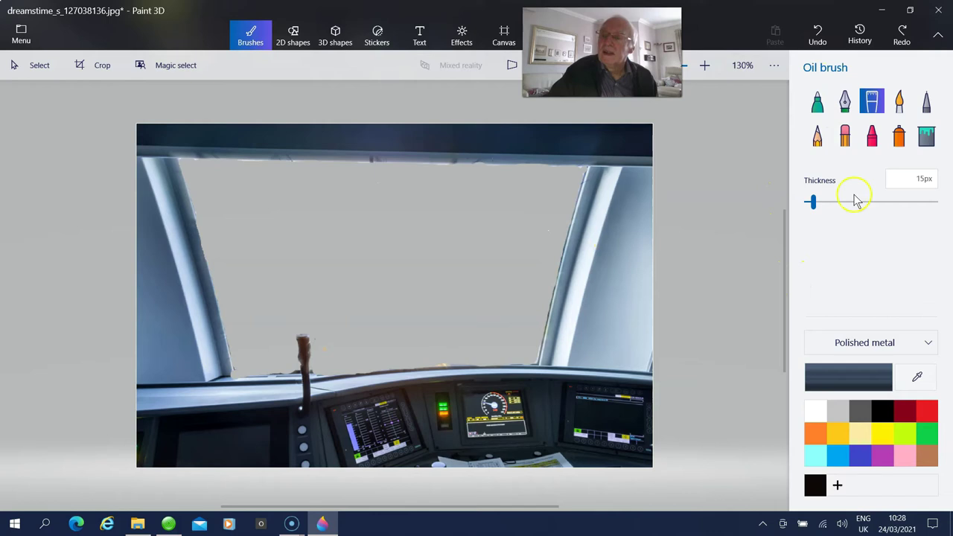
Fill the gap in the upper window frame with a 13 px matte oil brush and touch up the lower-left window corner with a sampled colour
{"action": "left_click", "coordinate": [929, 347]}
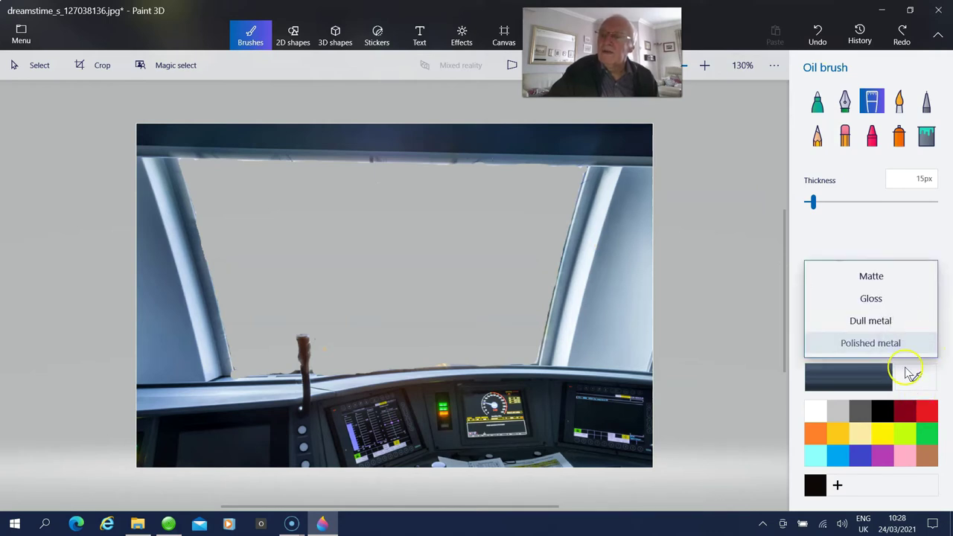
{"action": "left_click", "coordinate": [870, 276]}
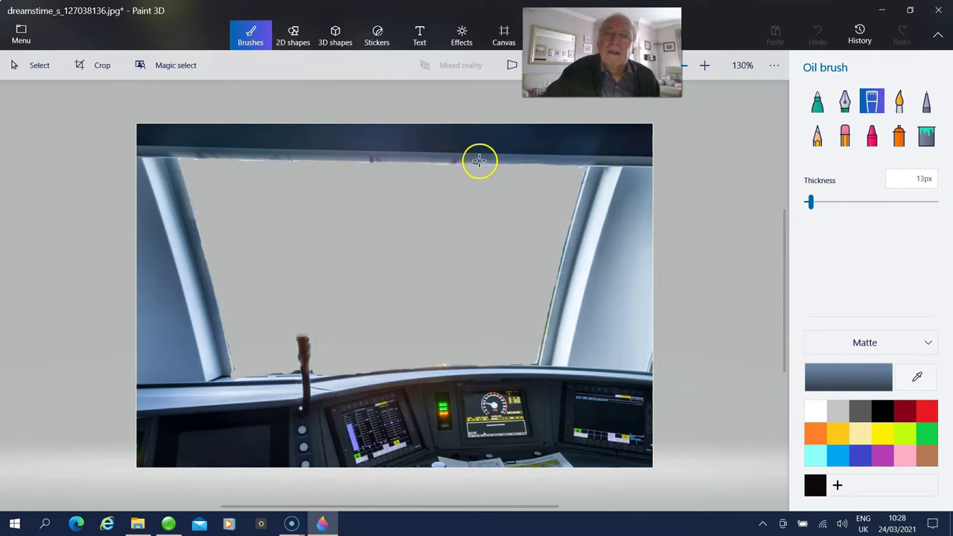
{"action": "left_click", "coordinate": [486, 161]}
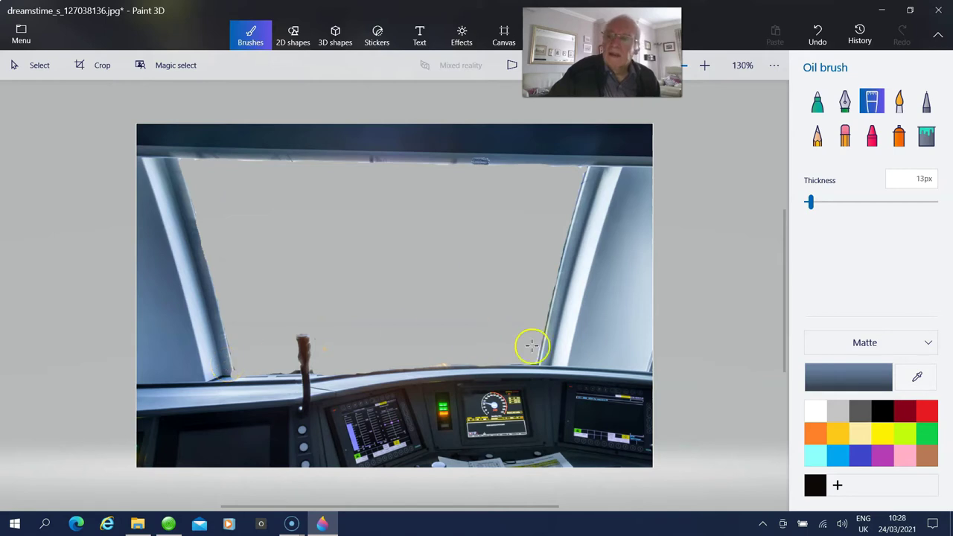
{"action": "left_click", "coordinate": [913, 381]}
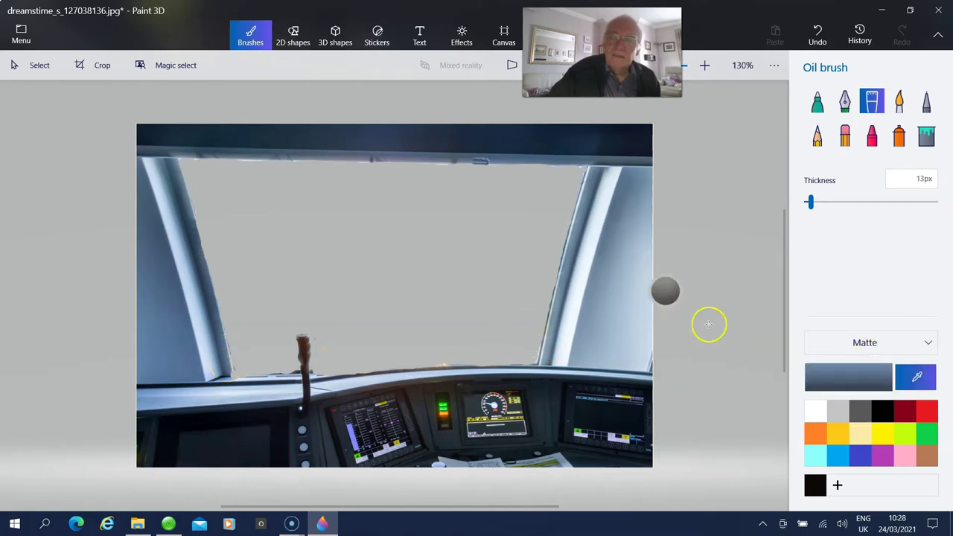
{"action": "left_click", "coordinate": [224, 360]}
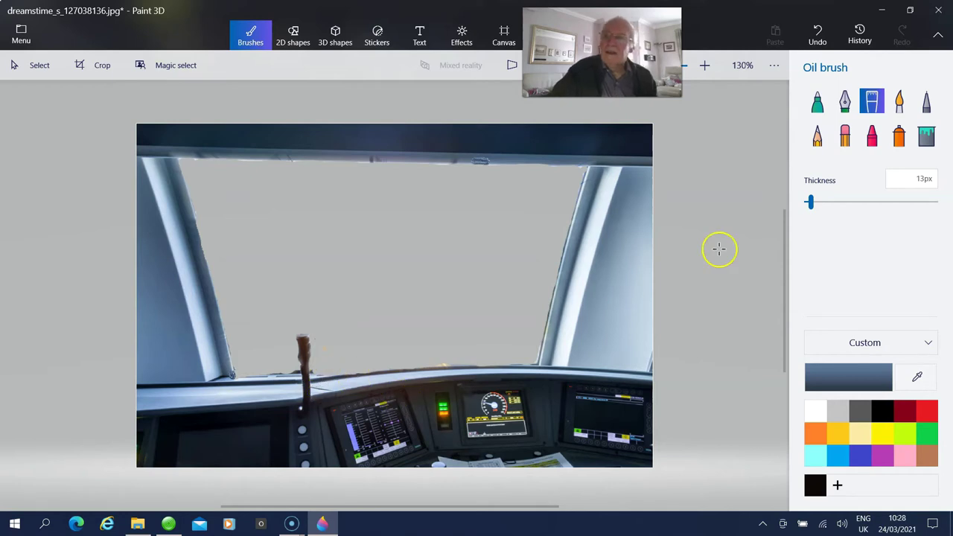
Erase the uneven remnants along the dashboard edge on both sides of the control lever with a 13 px eraser
{"action": "left_click", "coordinate": [845, 134]}
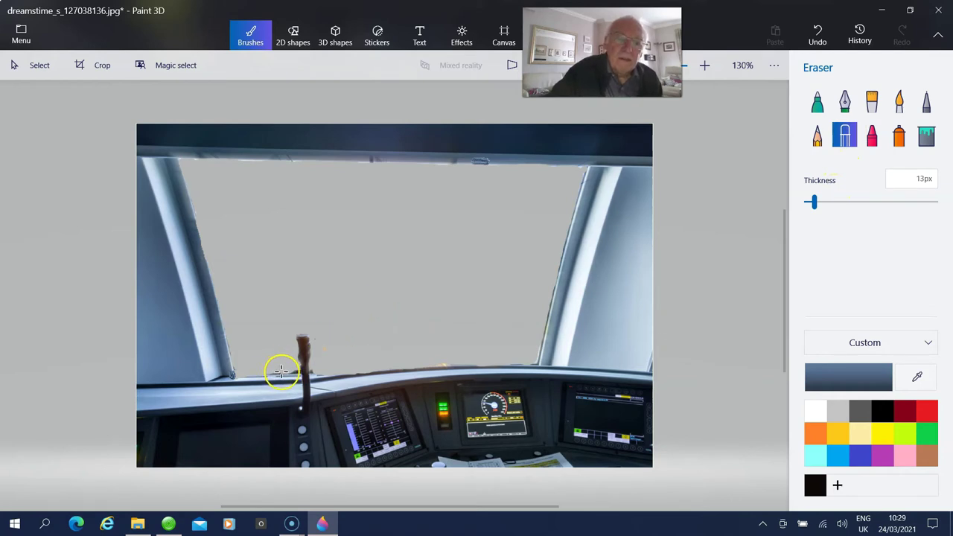
{"action": "left_click_drag", "start_coordinate": [271, 371], "coordinate": [265, 371]}
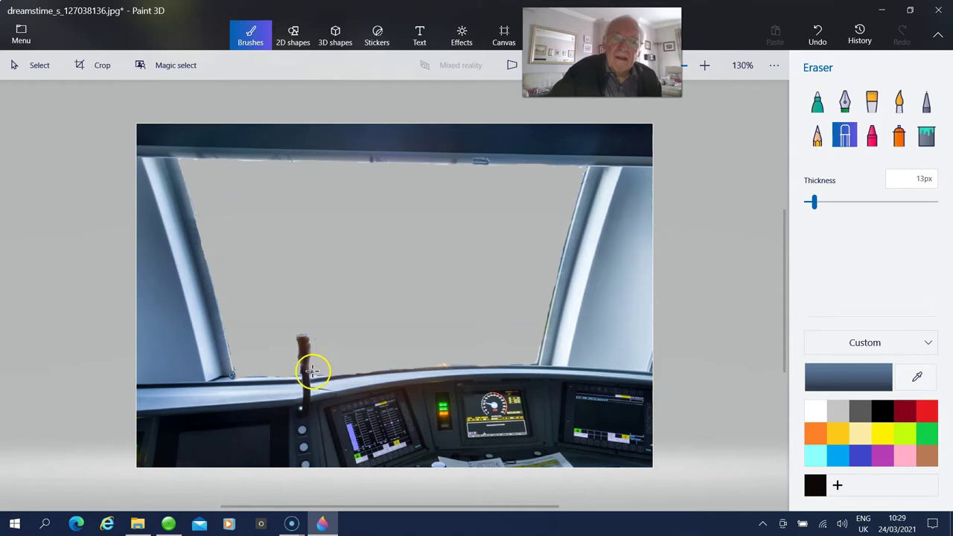
{"action": "left_click_drag", "start_coordinate": [313, 370], "coordinate": [324, 387]}
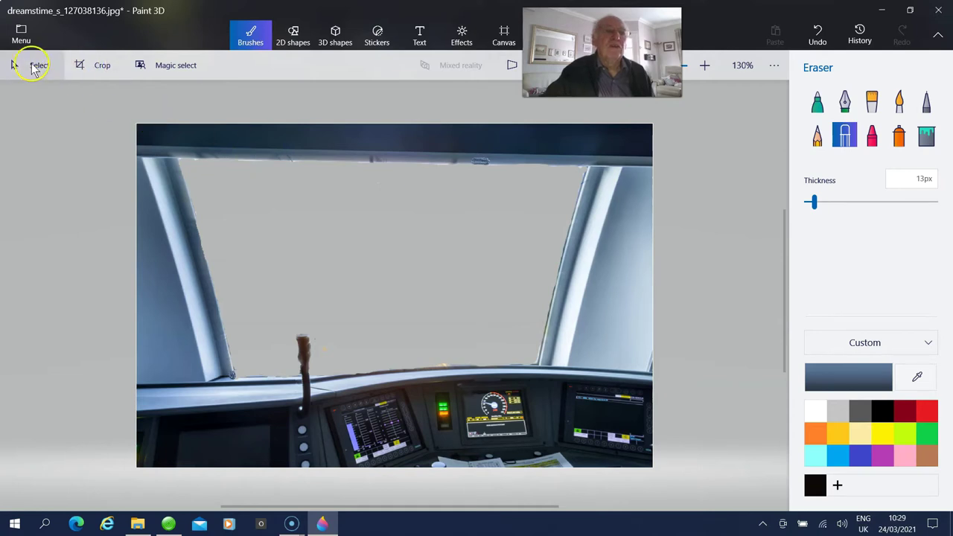
{"action": "left_click", "coordinate": [25, 65]}
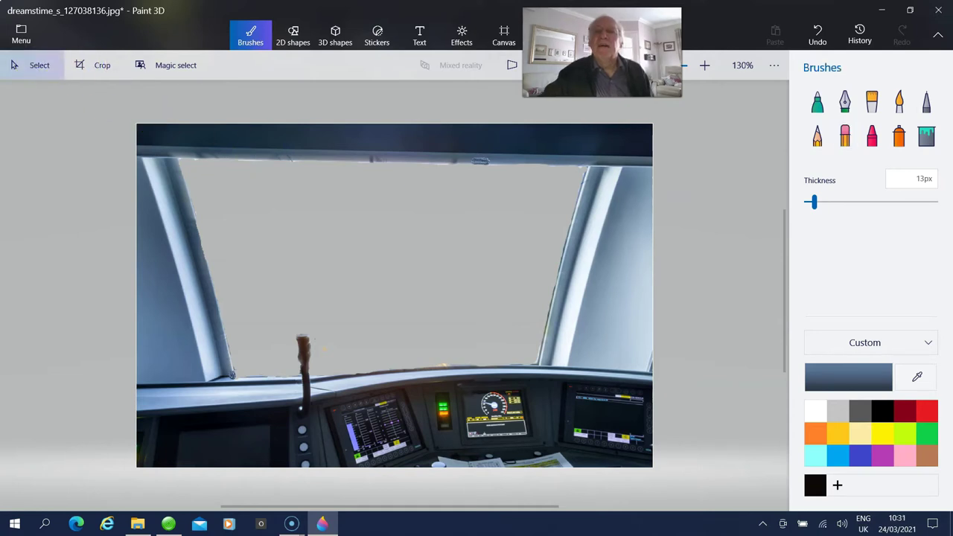
Resize the canvas together with the image to 1920 px wide and 1080 px high
{"action": "left_click", "coordinate": [506, 36]}
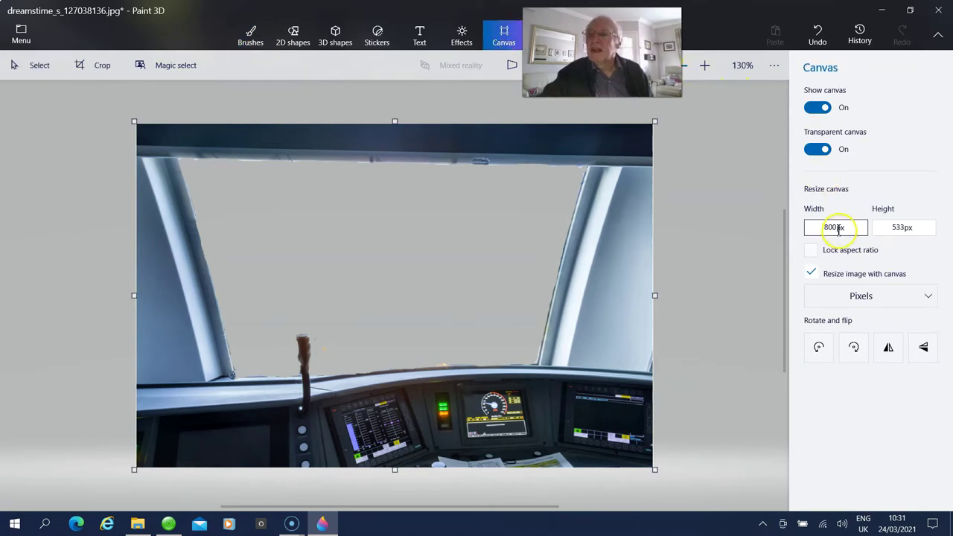
{"action": "left_click_drag", "start_coordinate": [830, 228], "coordinate": [836, 230]}
{"action": "type", "text": "15"}
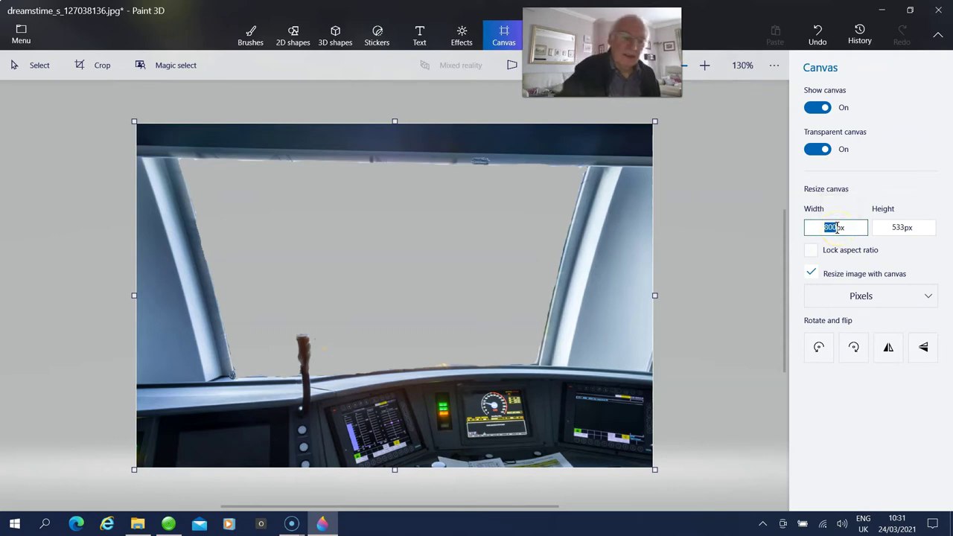
{"action": "type", "text": "20"}
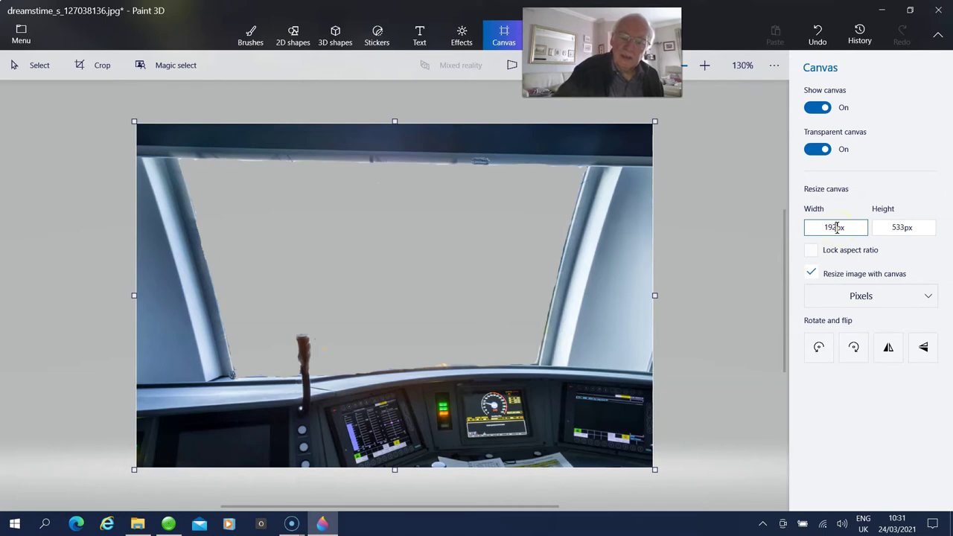
{"action": "left_click", "coordinate": [890, 226]}
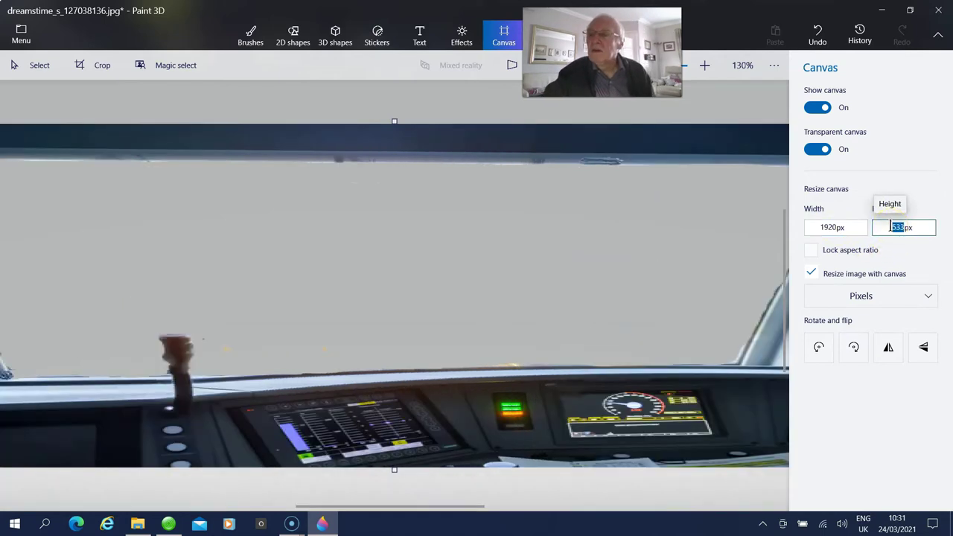
{"action": "type", "text": "1080"}
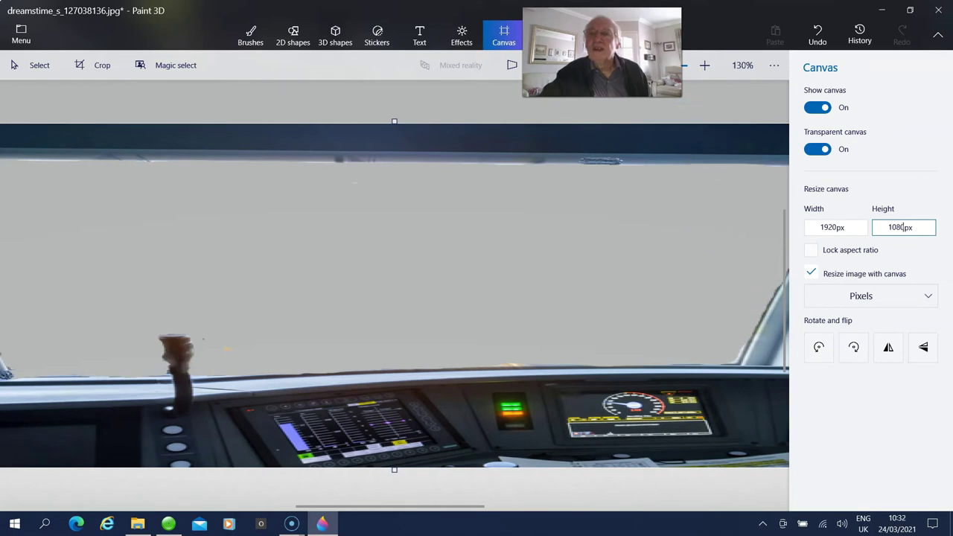
{"action": "key", "text": "Return"}
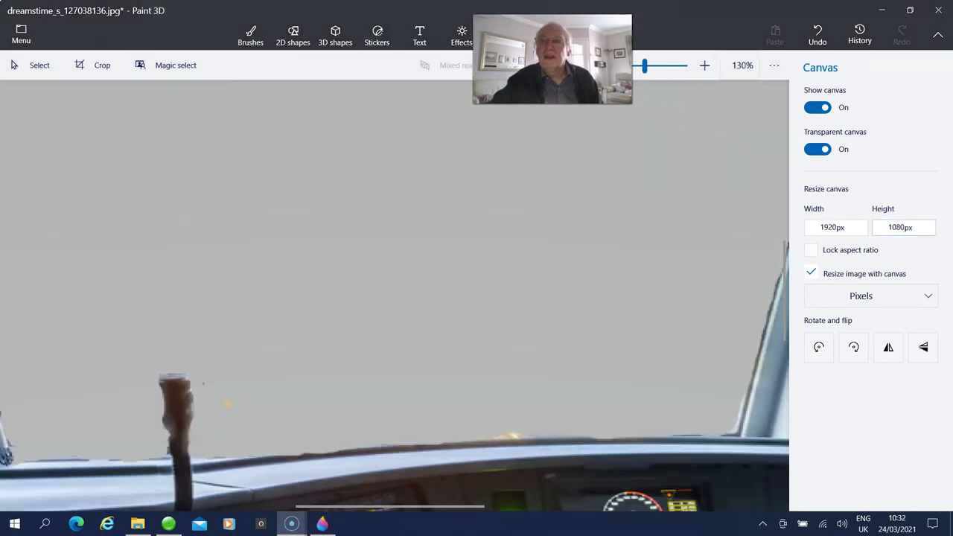
{"action": "left_click_drag", "start_coordinate": [645, 69], "coordinate": [631, 74]}
{"action": "left_click", "coordinate": [631, 78]}
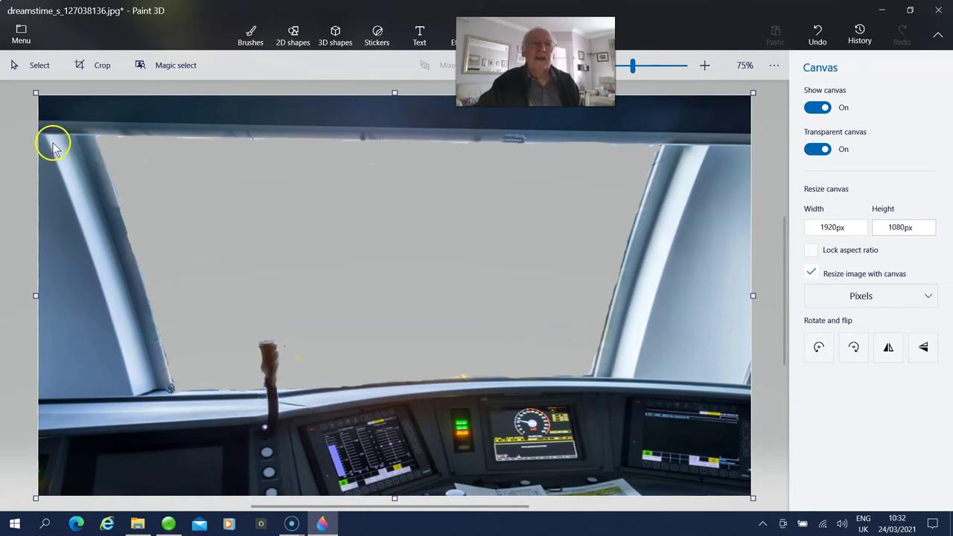
Save the image as a 2D PNG copy named Cab 8 in the Cab Interiors folder of Pictures
{"action": "left_click", "coordinate": [21, 30]}
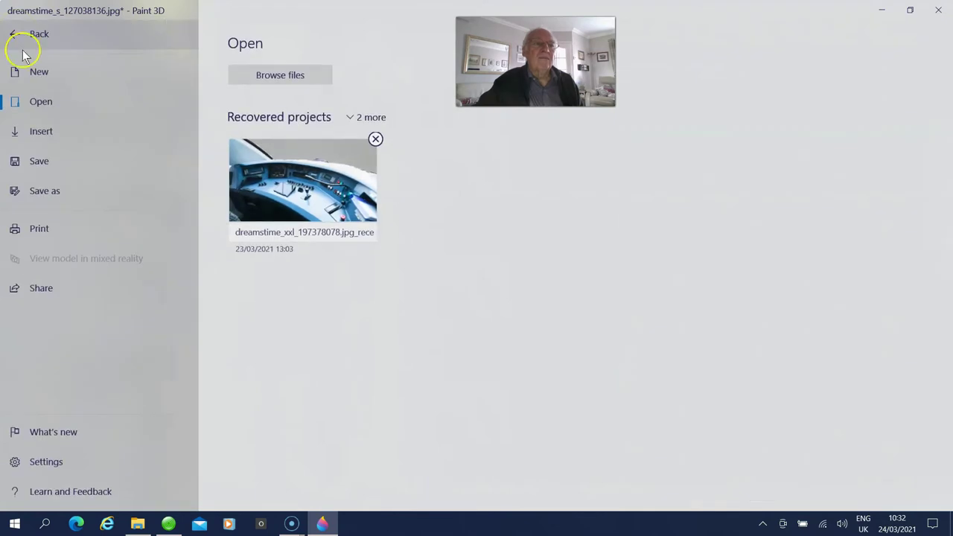
{"action": "left_click", "coordinate": [36, 192]}
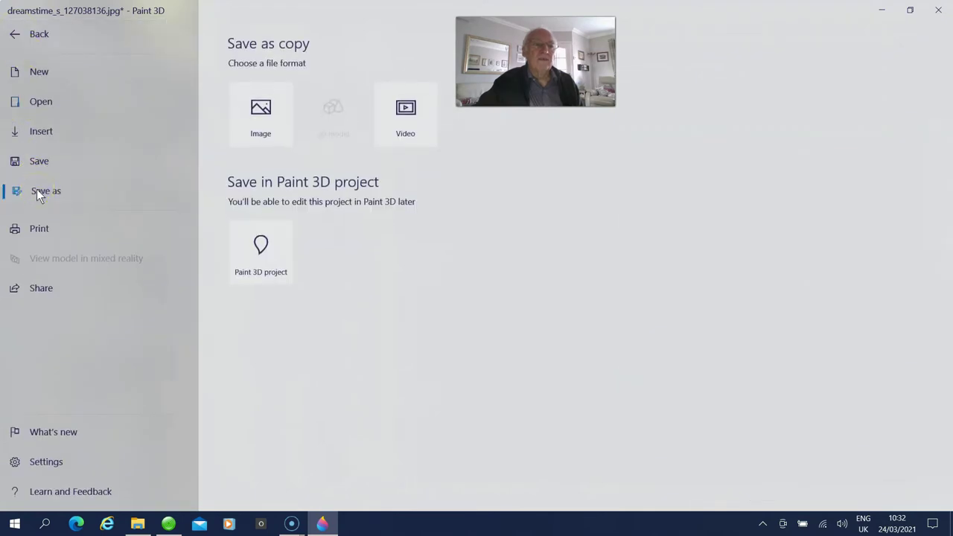
{"action": "left_click", "coordinate": [260, 123]}
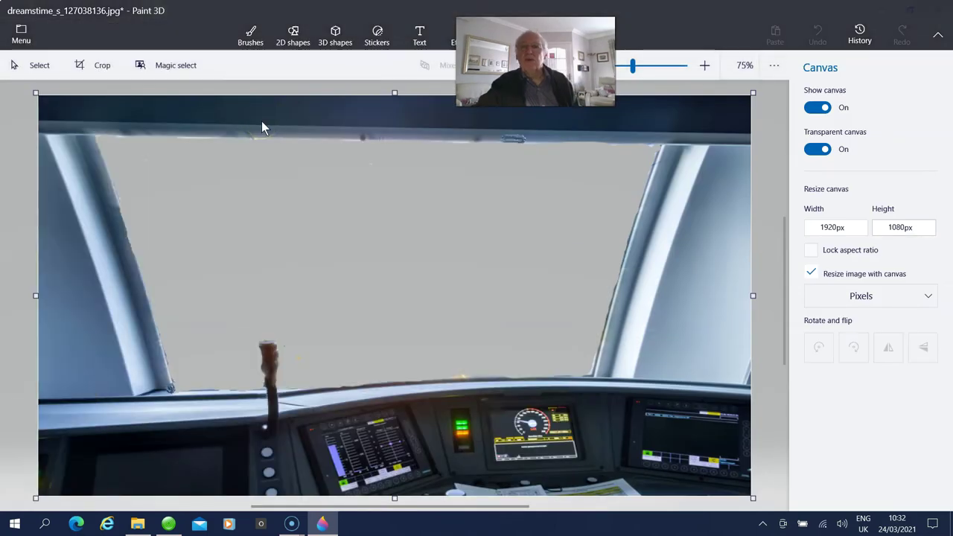
{"action": "left_click", "coordinate": [260, 149]}
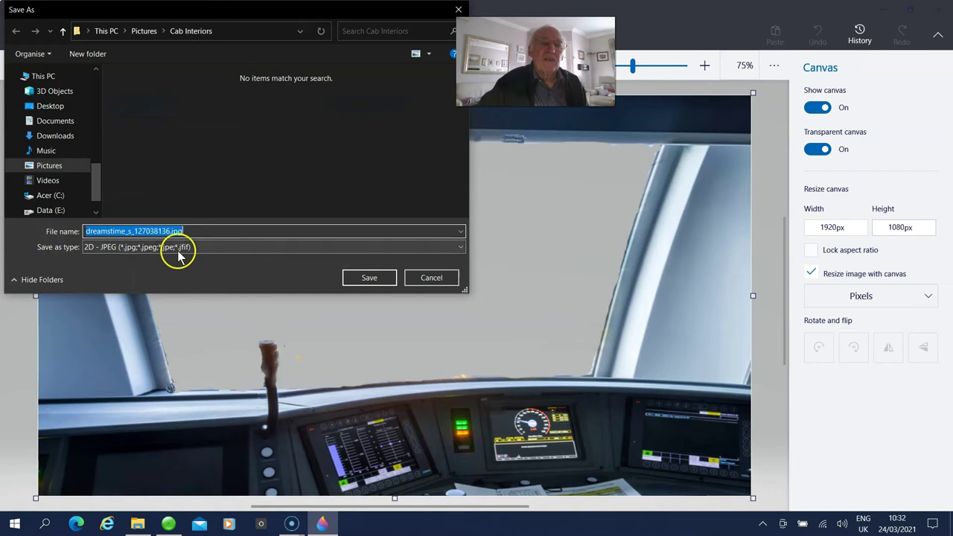
{"action": "left_click", "coordinate": [459, 248]}
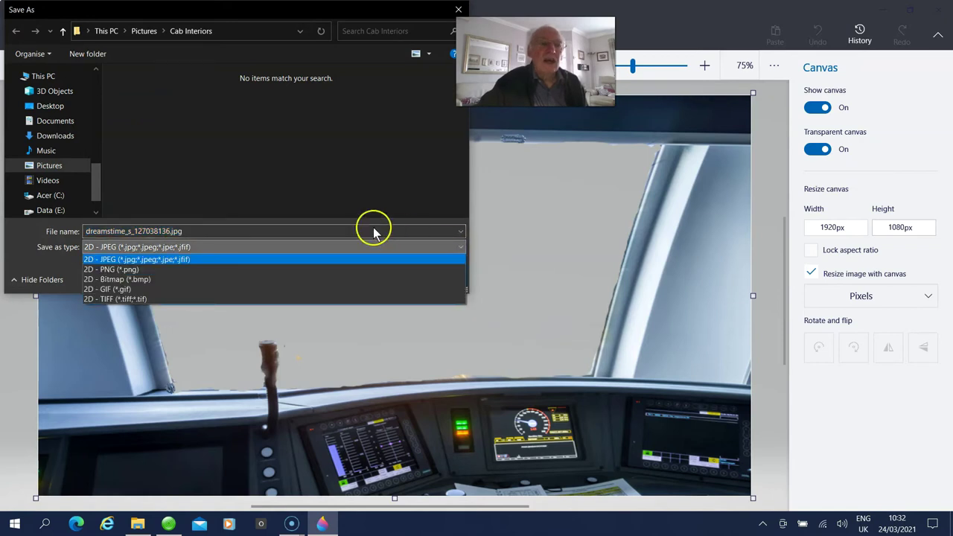
{"action": "left_click", "coordinate": [155, 269]}
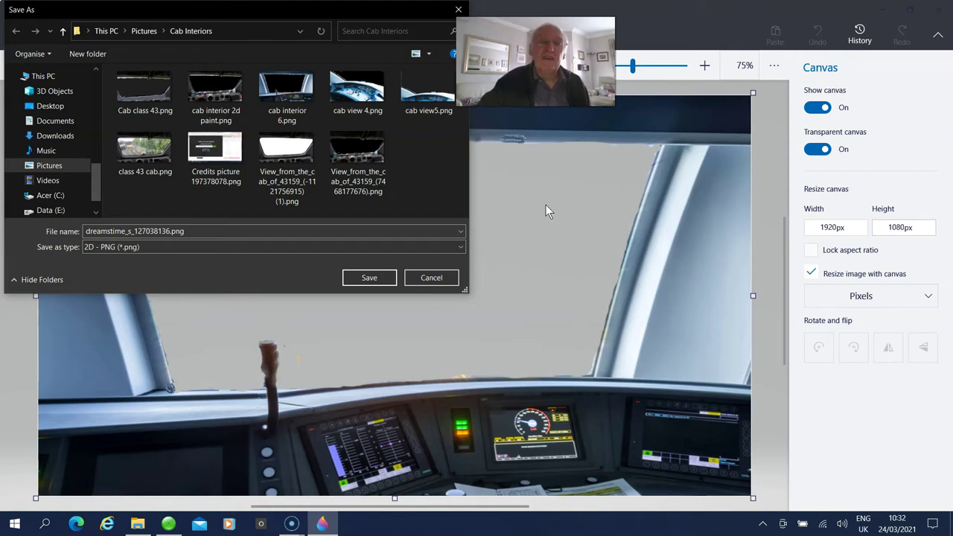
{"action": "double_click", "coordinate": [214, 228]}
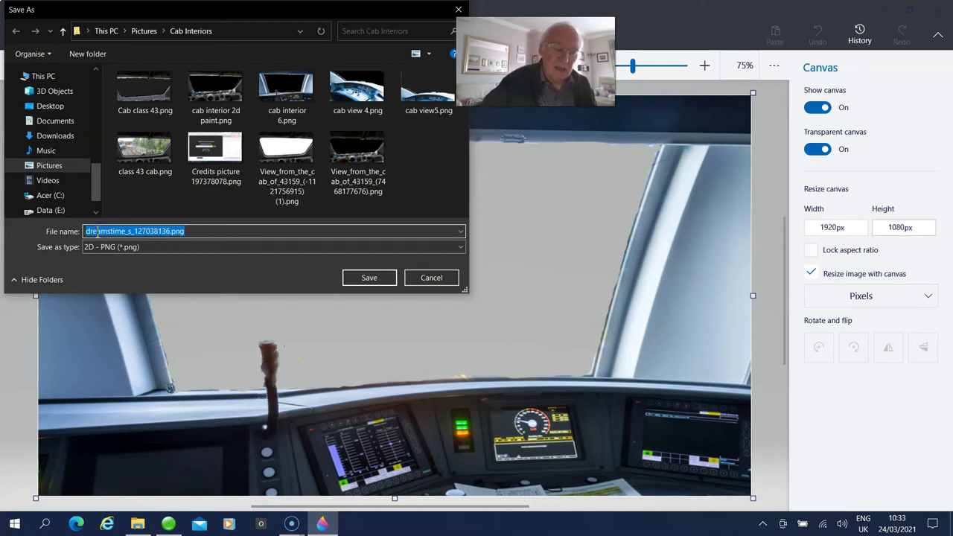
{"action": "type", "text": "Cab"}
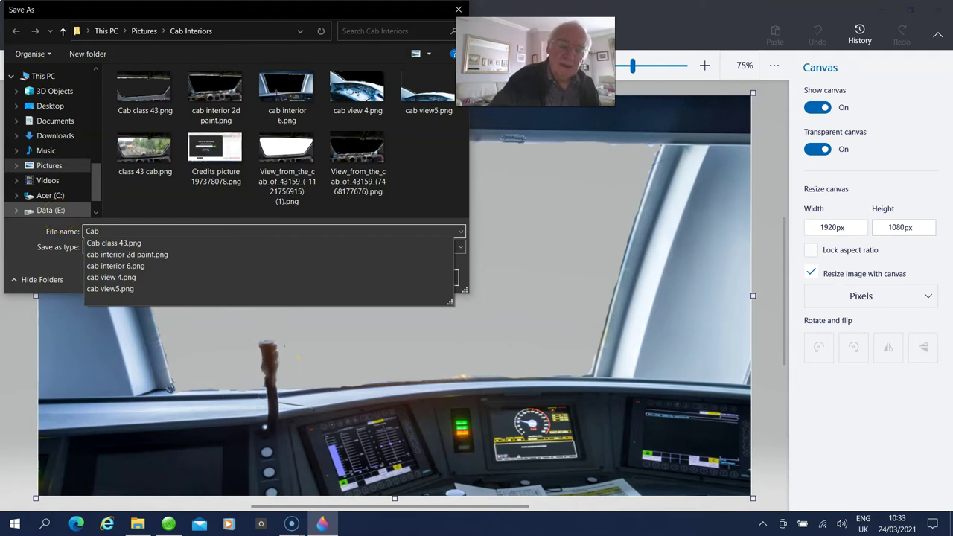
{"action": "type", "text": " 8"}
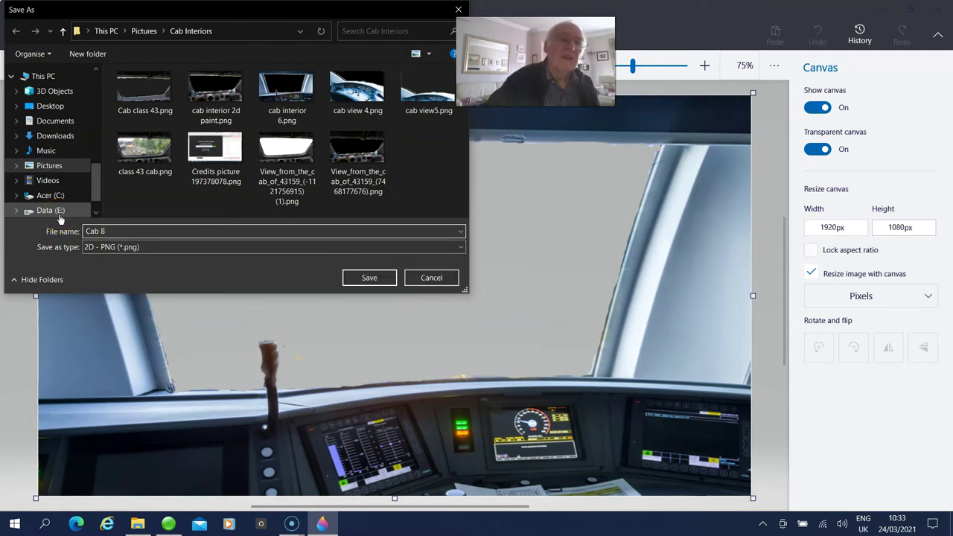
{"action": "left_click", "coordinate": [364, 277]}
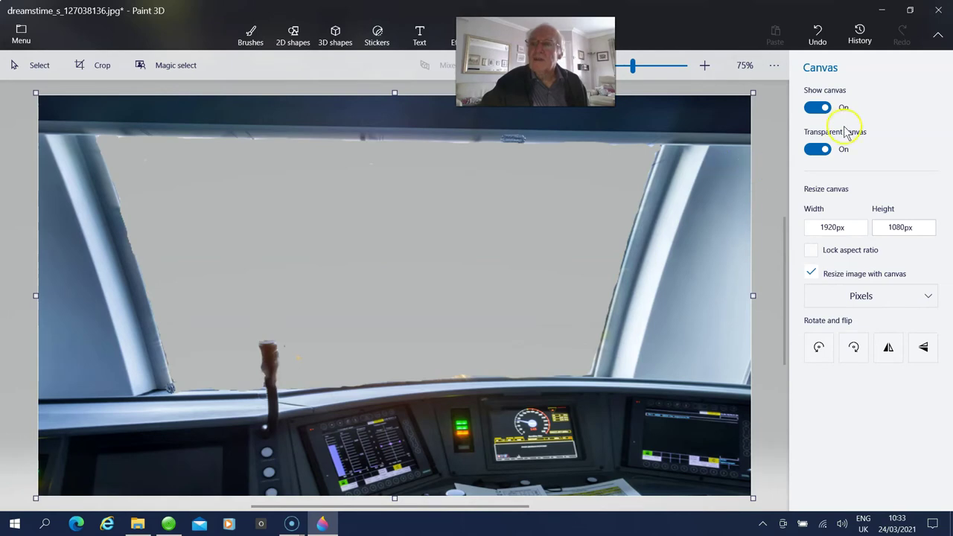
Close Paint 3D without saving changes to the original JPG and close the Downloads folder window
{"action": "left_click", "coordinate": [939, 14]}
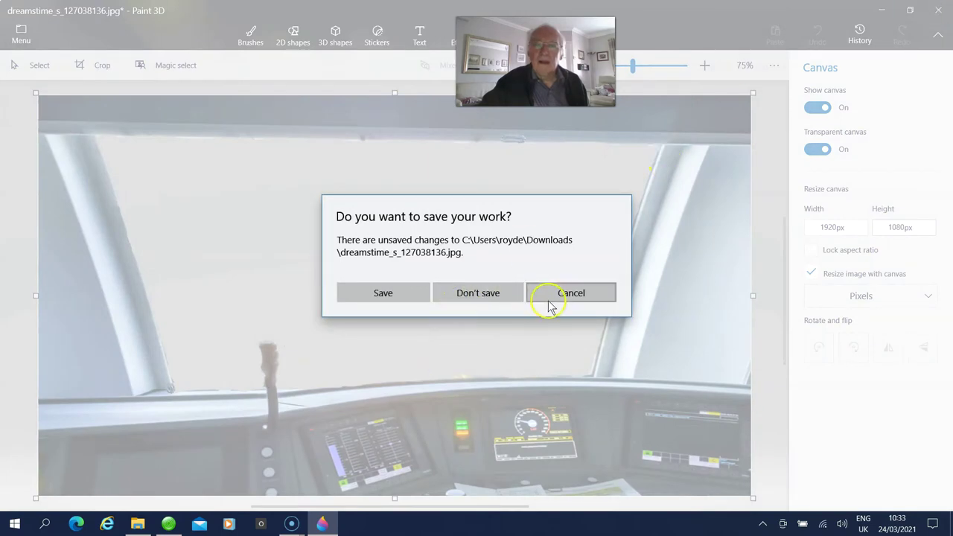
{"action": "left_click", "coordinate": [480, 297]}
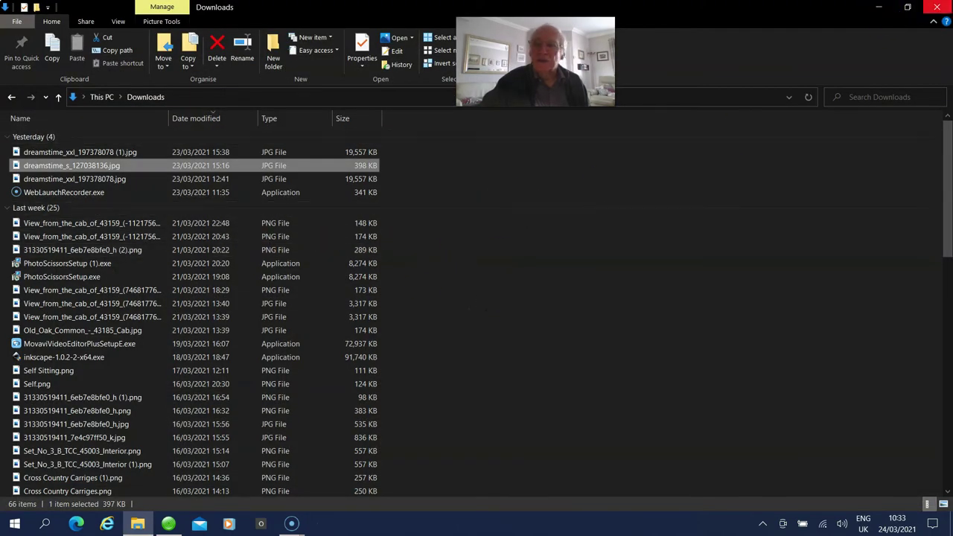
{"action": "left_click", "coordinate": [937, 9]}
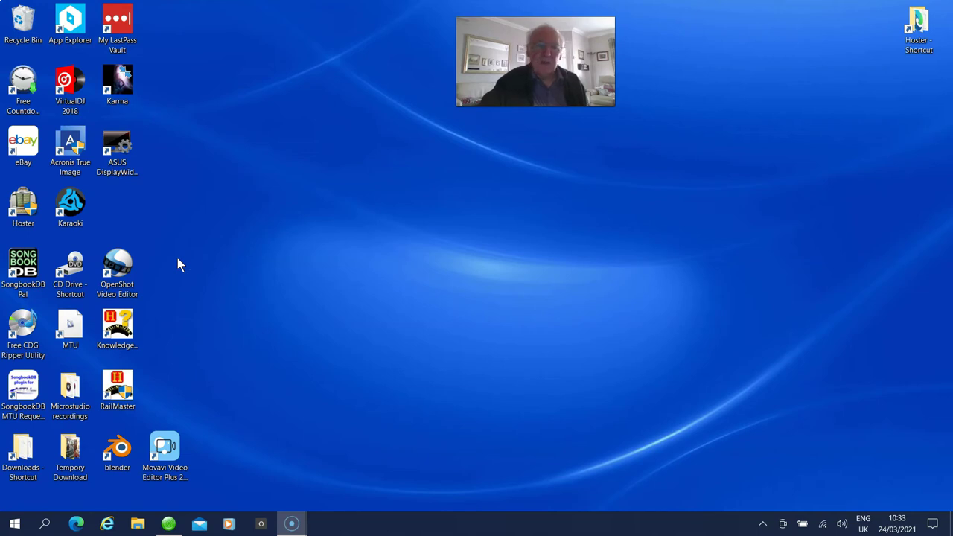
Open OpenShot Video Editor from the desktop with its empty timeline tracks
{"action": "left_click", "coordinate": [121, 272]}
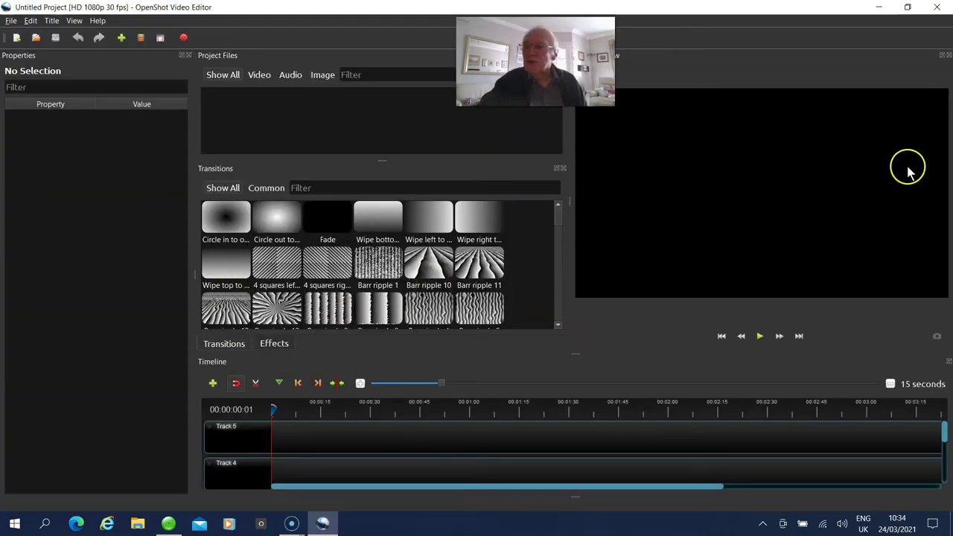
{"action": "mouse_move", "coordinate": [944, 433]}
{"action": "left_mouse_down"}
{"action": "mouse_move", "coordinate": [946, 475]}
{"action": "mouse_move", "coordinate": [942, 425]}
{"action": "left_mouse_up"}
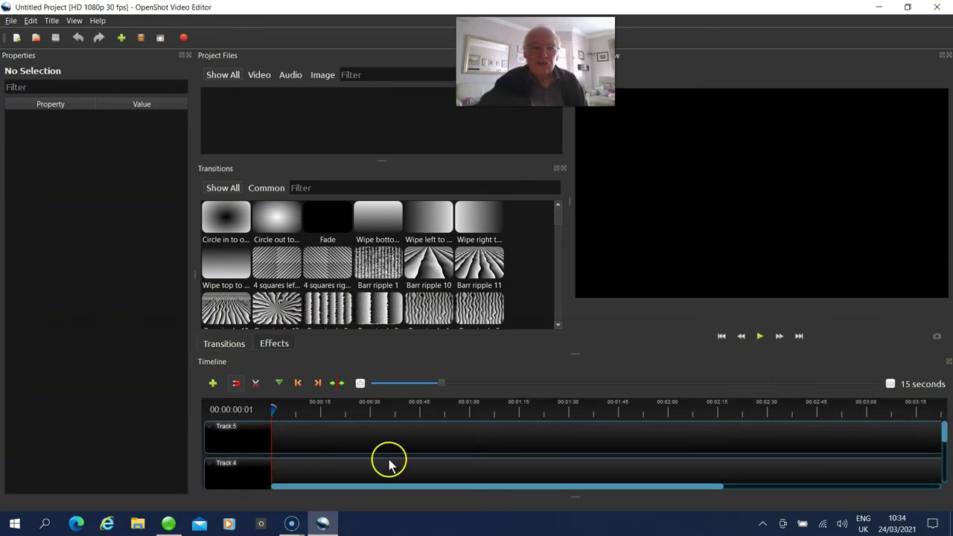
{"action": "left_click", "coordinate": [290, 449]}
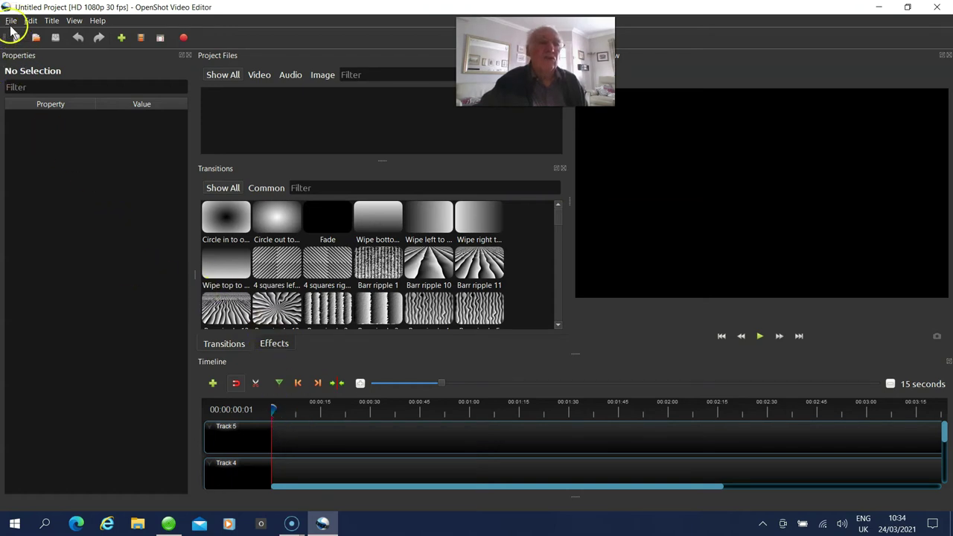
Import Cab 8.png from the Cab Interiors folder in Pictures into the project files
{"action": "left_click", "coordinate": [11, 21]}
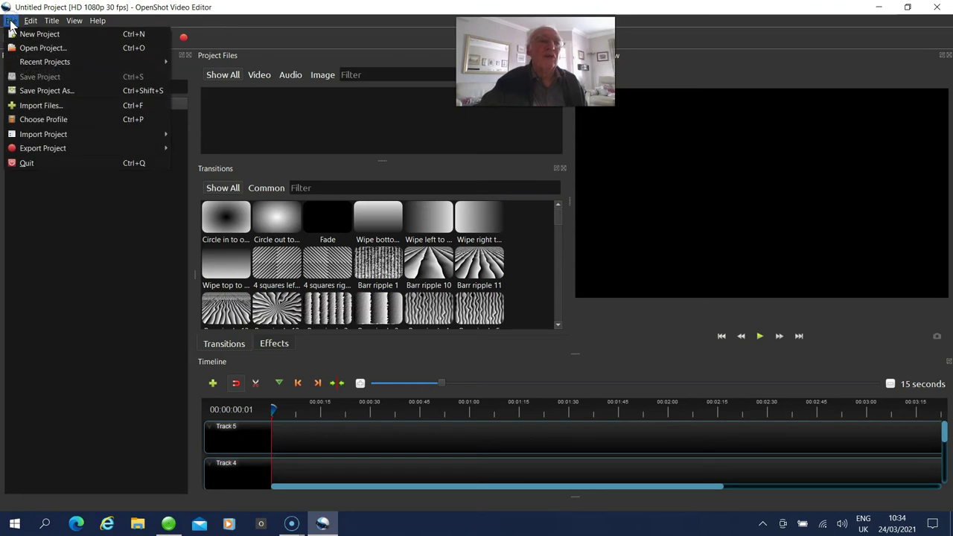
{"action": "left_click", "coordinate": [45, 108]}
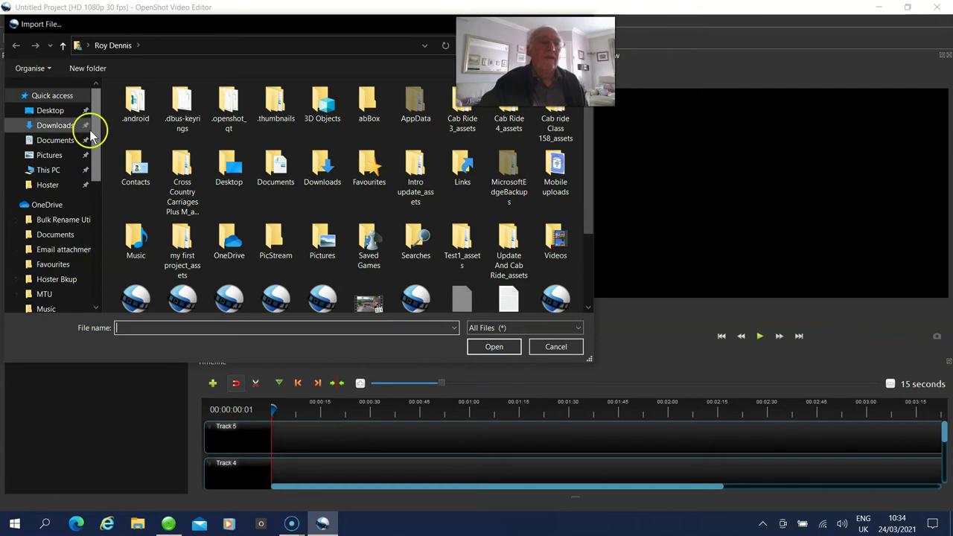
{"action": "left_click", "coordinate": [58, 155]}
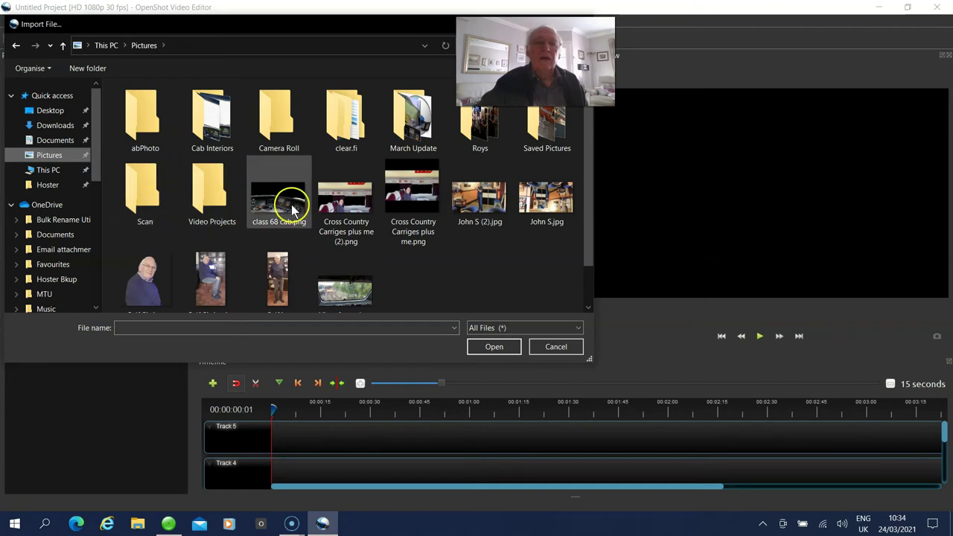
{"action": "double_click", "coordinate": [214, 127]}
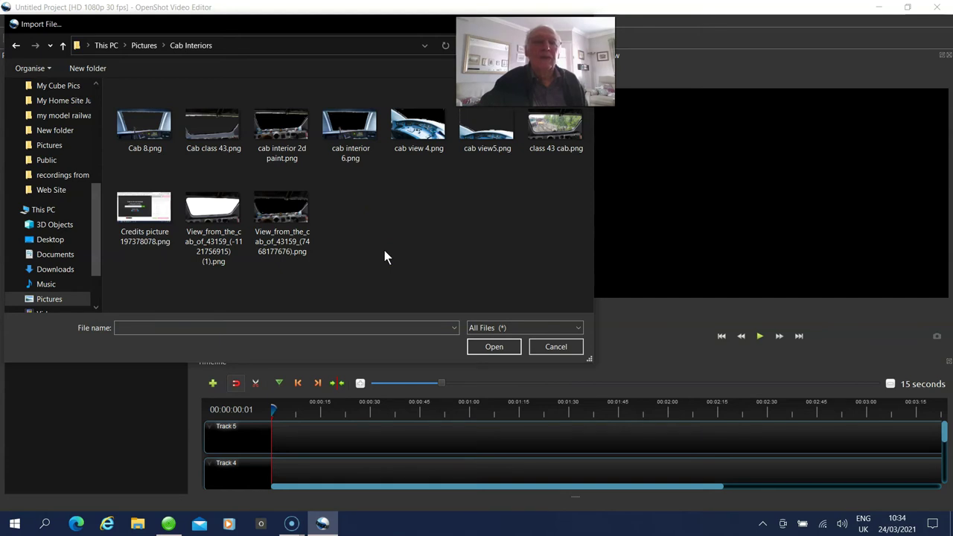
{"action": "left_click", "coordinate": [152, 128]}
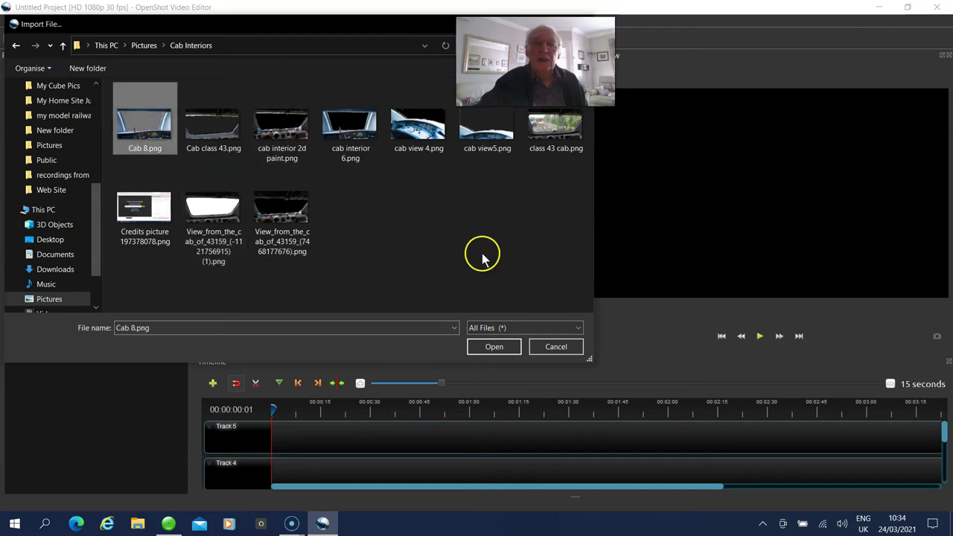
{"action": "left_click", "coordinate": [493, 346]}
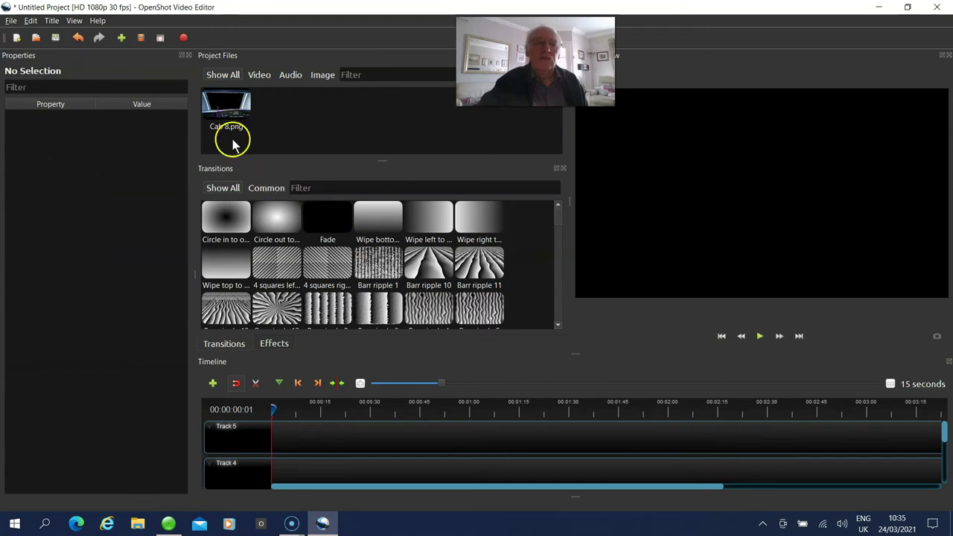
Place Cab 8.png at the start of Track 5 and extend the clip to about 89 seconds
{"action": "left_click", "coordinate": [229, 104]}
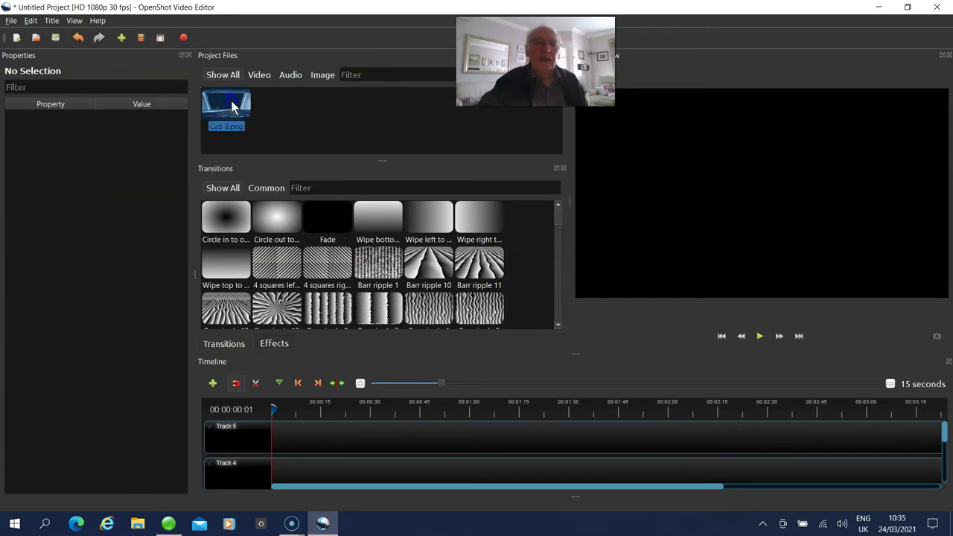
{"action": "left_click_drag", "start_coordinate": [303, 411], "coordinate": [268, 433]}
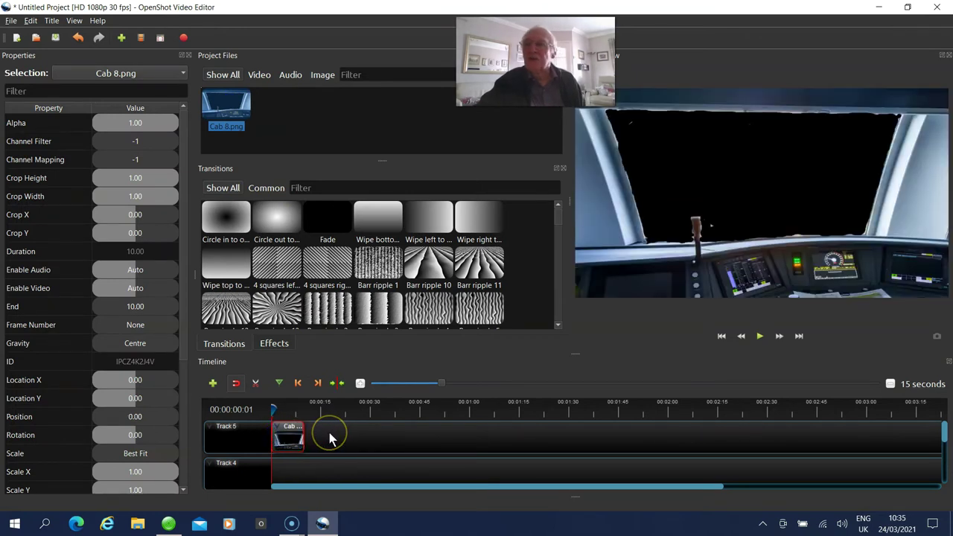
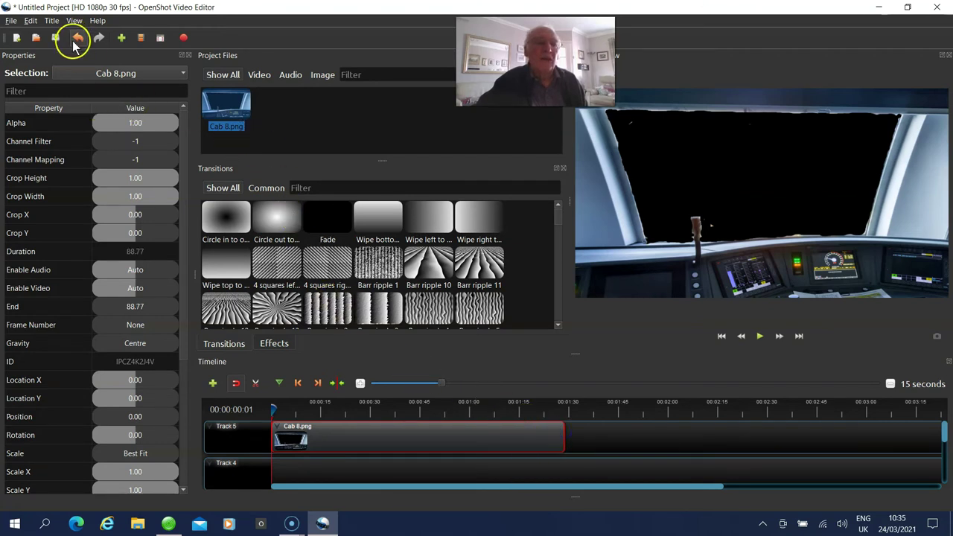
Import the video M0130013.mp4 from the Video edits folder in Videos into the project files
{"action": "left_click", "coordinate": [11, 21]}
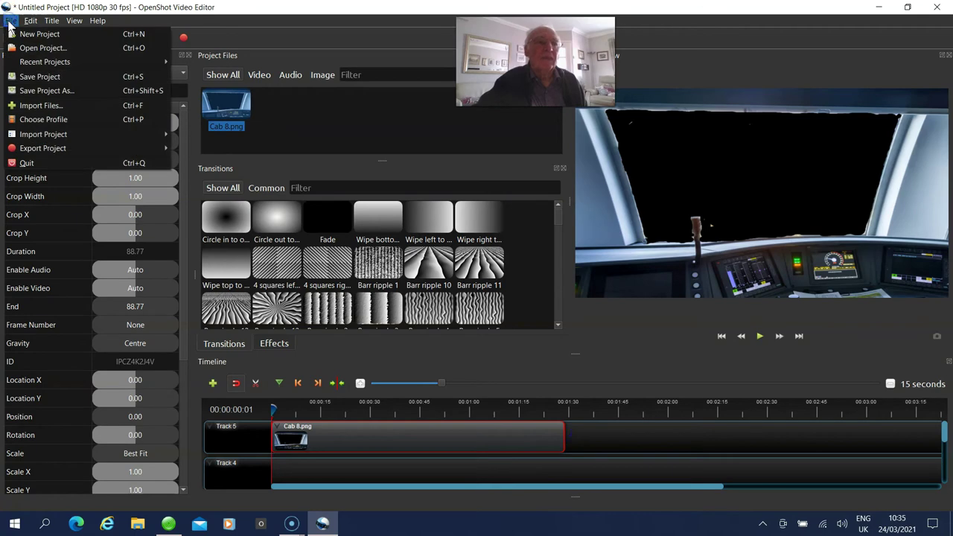
{"action": "left_click", "coordinate": [50, 107]}
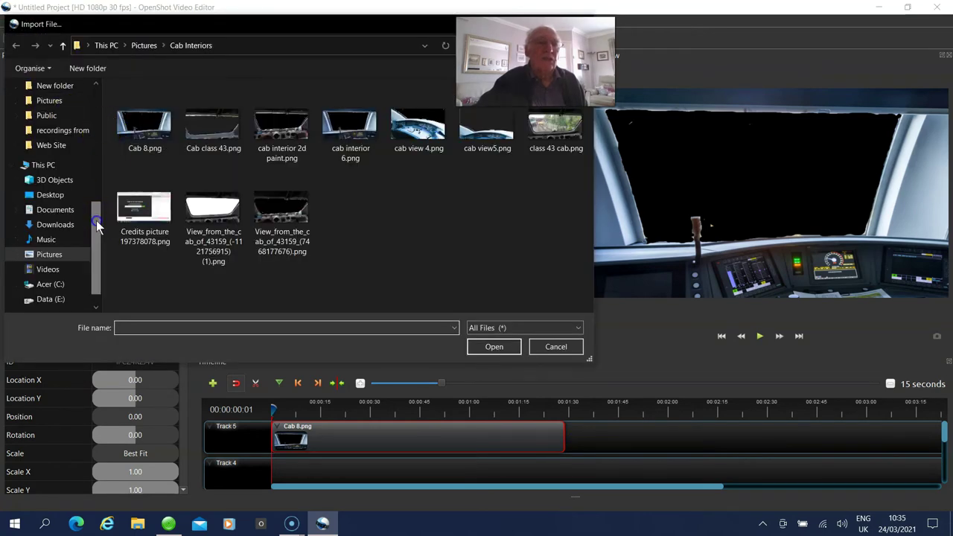
{"action": "left_click_drag", "start_coordinate": [95, 210], "coordinate": [96, 97]}
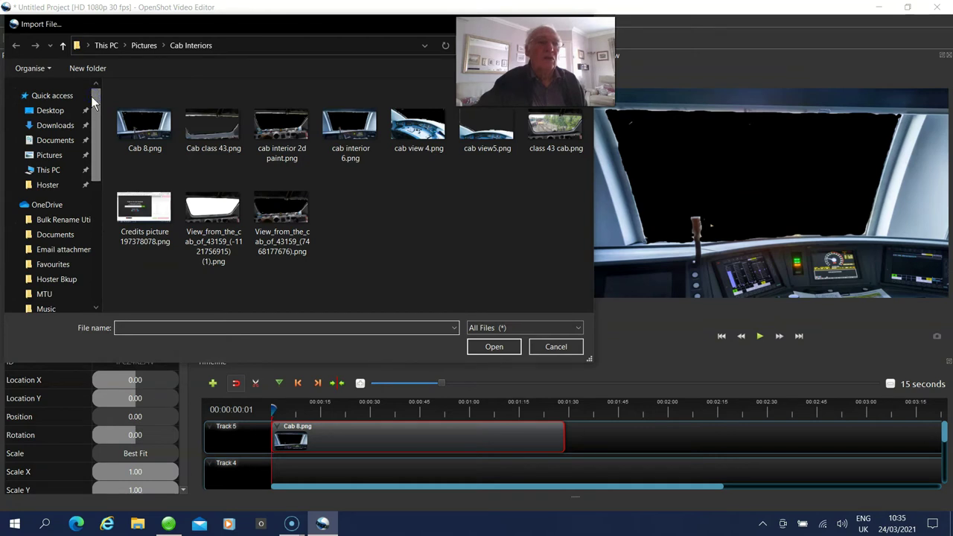
{"action": "left_click", "coordinate": [55, 170]}
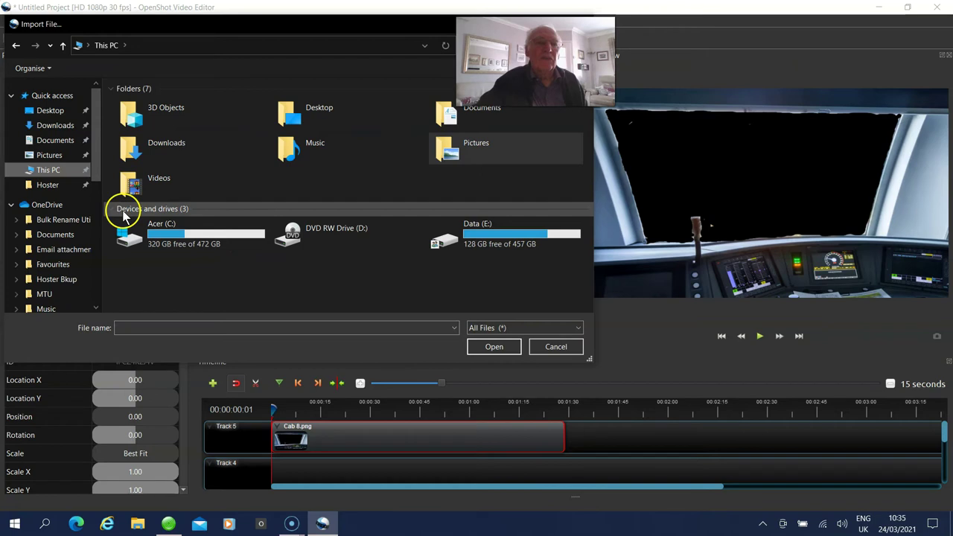
{"action": "double_click", "coordinate": [148, 180]}
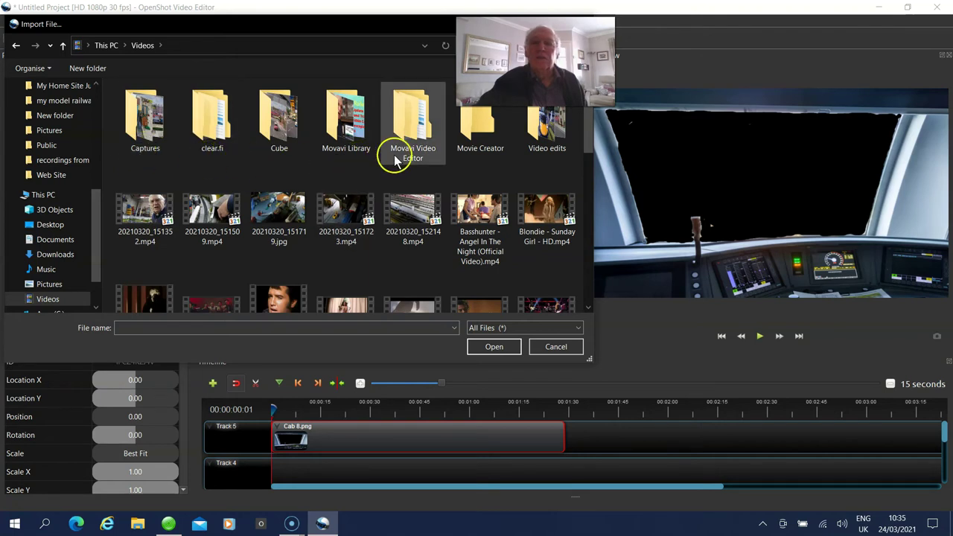
{"action": "double_click", "coordinate": [573, 137]}
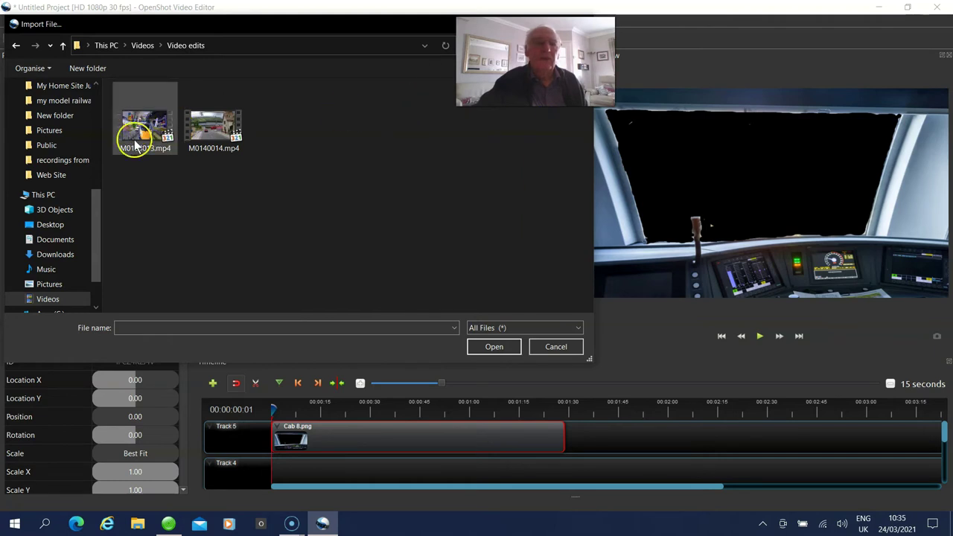
{"action": "left_click_drag", "start_coordinate": [135, 145], "coordinate": [303, 485]}
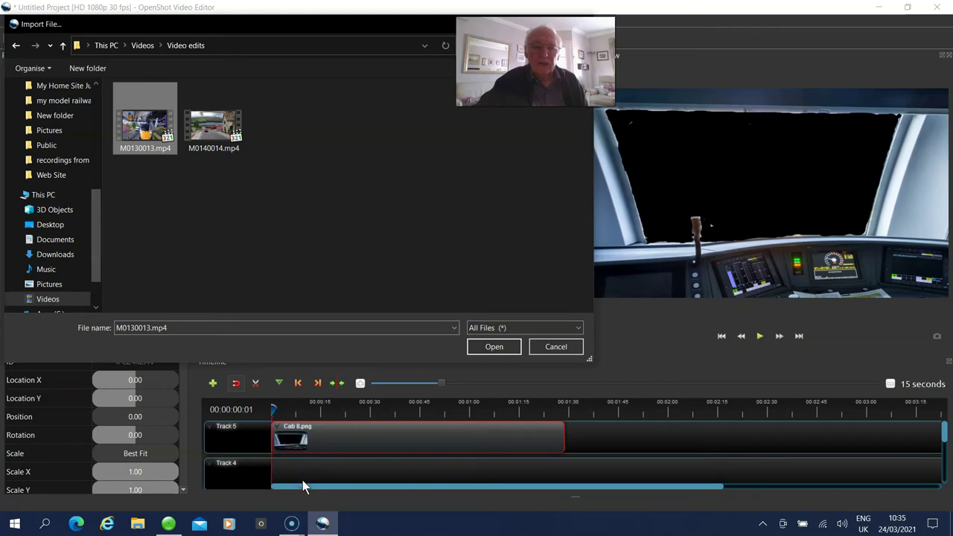
{"action": "left_click", "coordinate": [493, 347]}
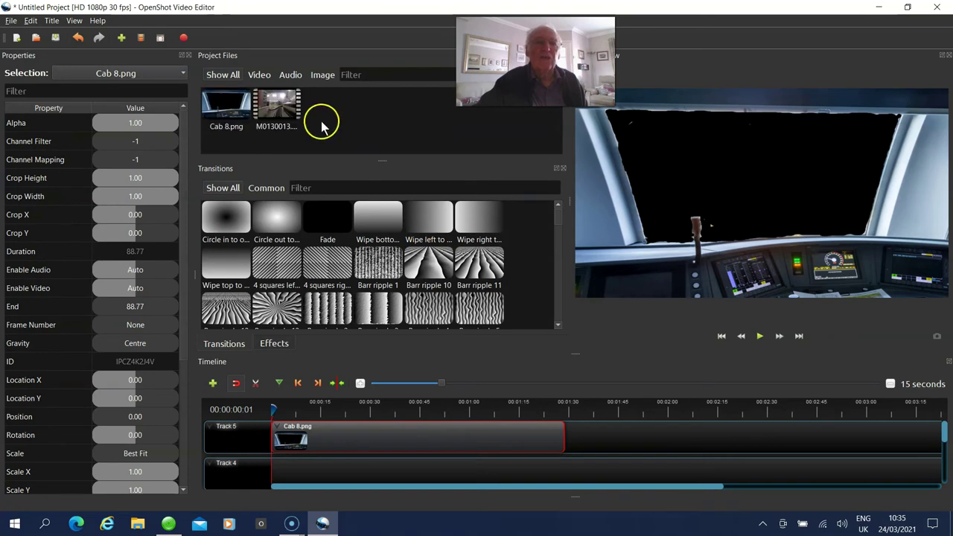
Place M0130013.mp4 at the start of Track 4 beneath the cab image and play the combined preview
{"action": "left_click_drag", "start_coordinate": [275, 107], "coordinate": [269, 477]}
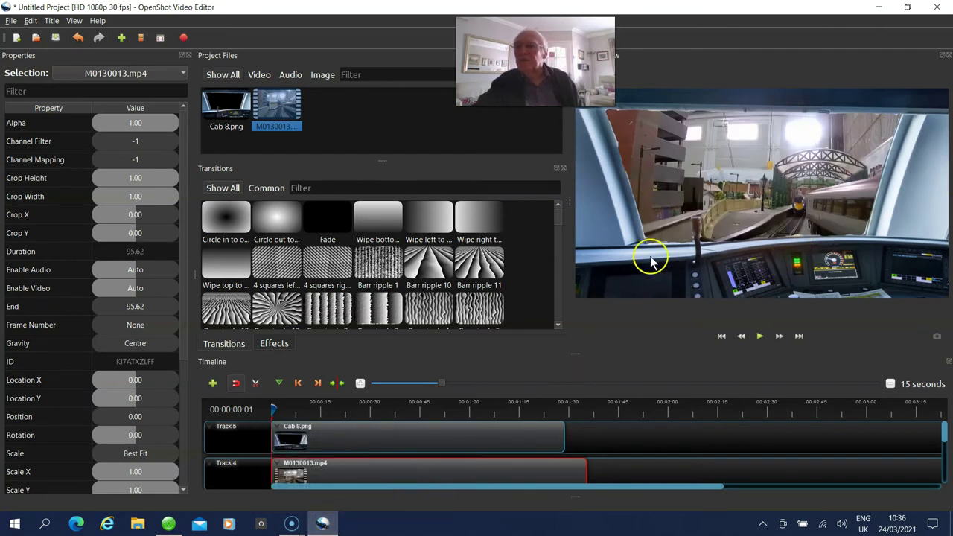
{"action": "left_click", "coordinate": [760, 337]}
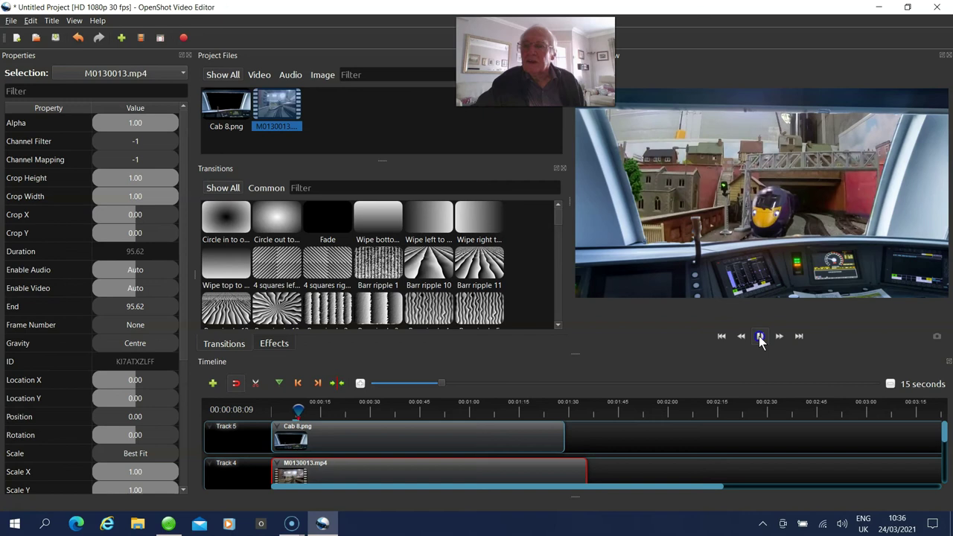
Stop the preview playback and close OpenShot
{"action": "left_click", "coordinate": [759, 336]}
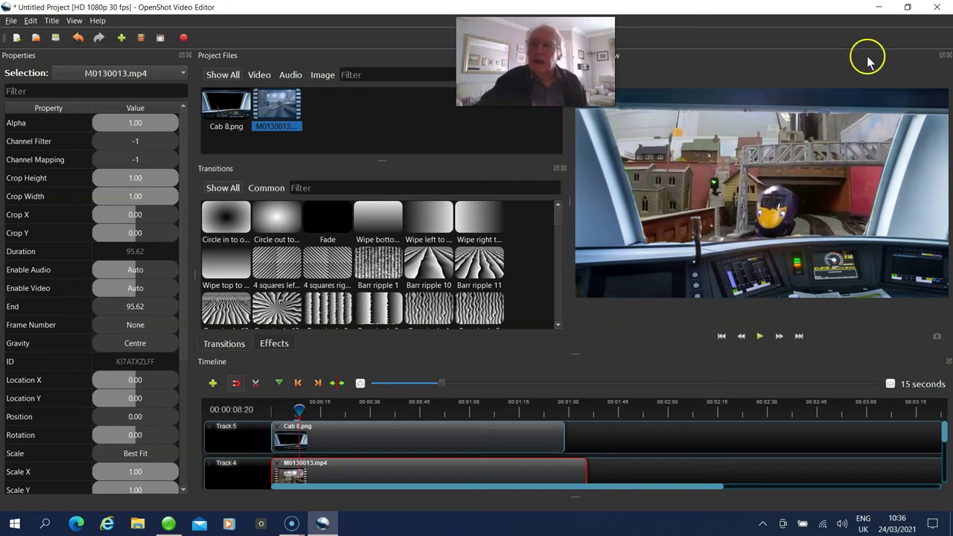
{"action": "left_click", "coordinate": [935, 7]}
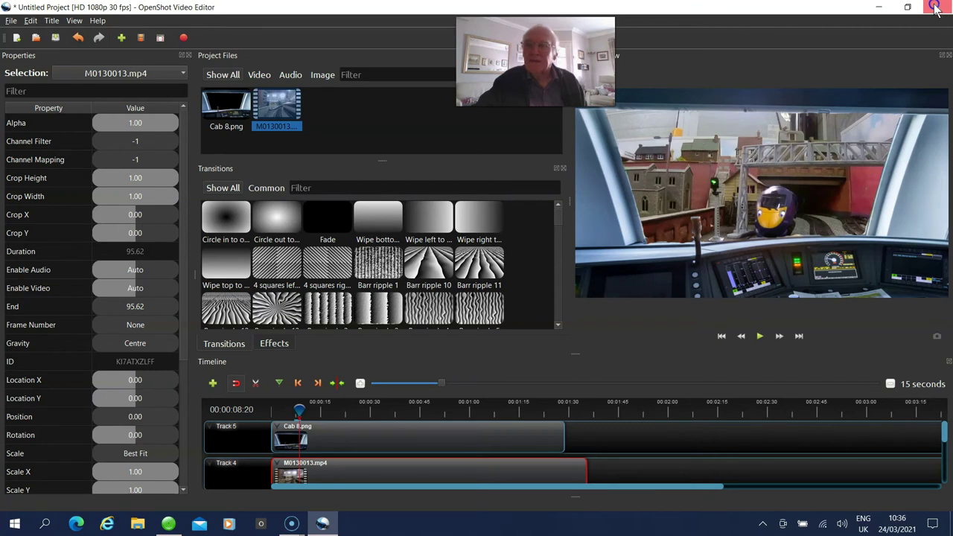
{"action": "left_click", "coordinate": [934, 8]}
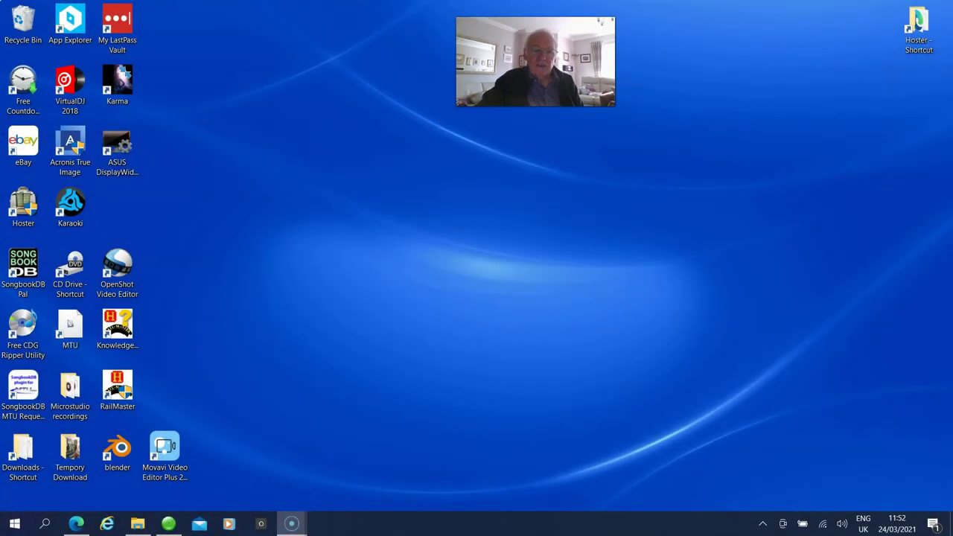
Open Self.jpg from the Pictures folder in File Explorer to view the full-length photo
{"action": "left_click", "coordinate": [136, 524]}
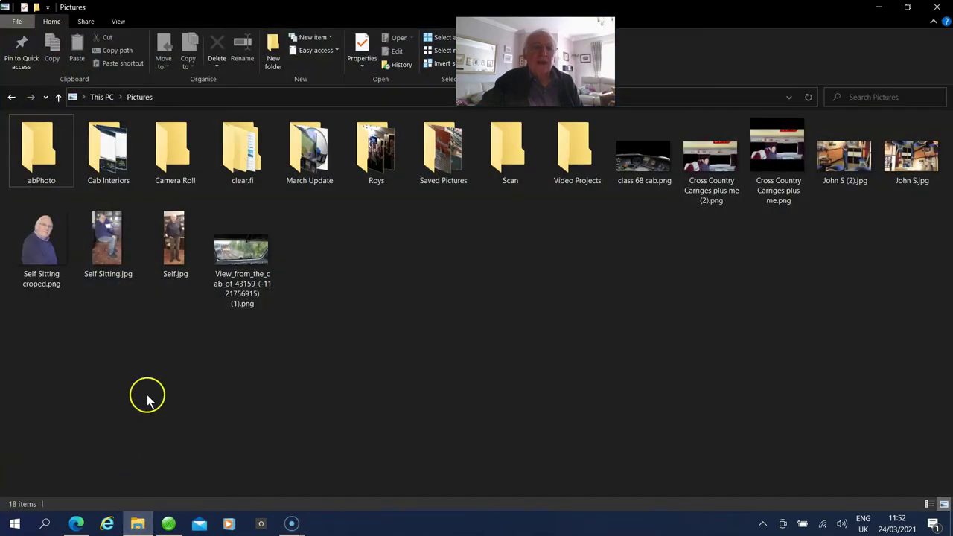
{"action": "double_click", "coordinate": [171, 257]}
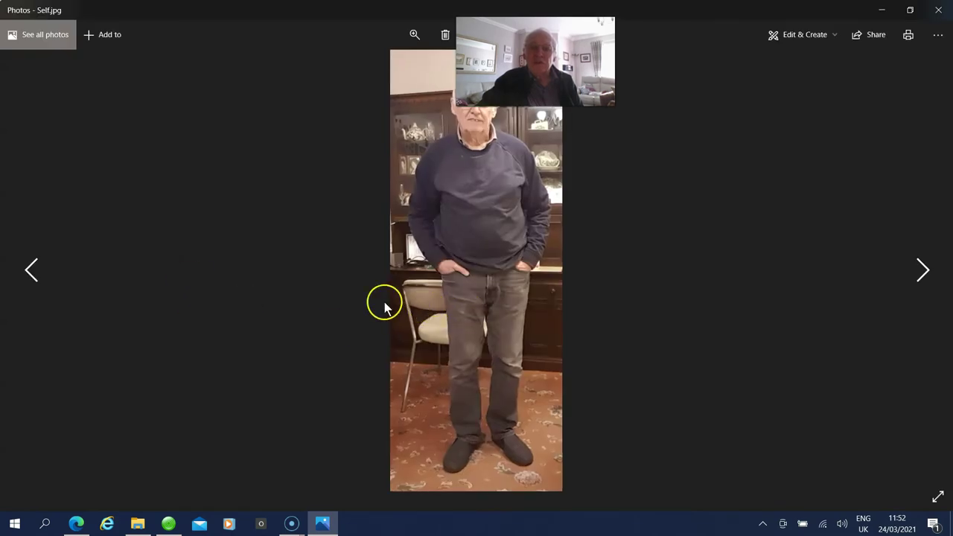
{"action": "left_click", "coordinate": [481, 194]}
{"action": "left_click_drag", "start_coordinate": [535, 61], "coordinate": [638, 63]}
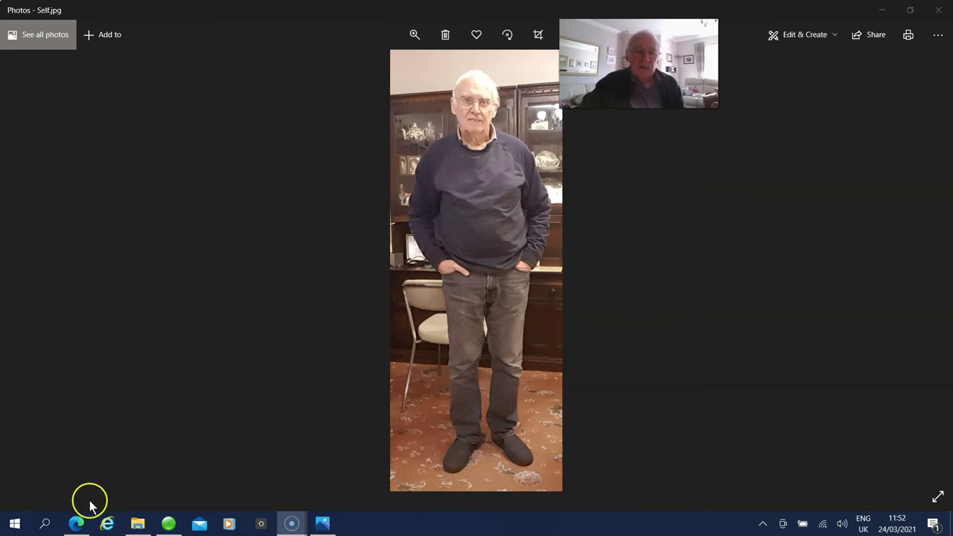
Switch to the PhotoScissors website in Microsoft Edge, shrink the browser window and find the image upload area
{"action": "left_click", "coordinate": [75, 523]}
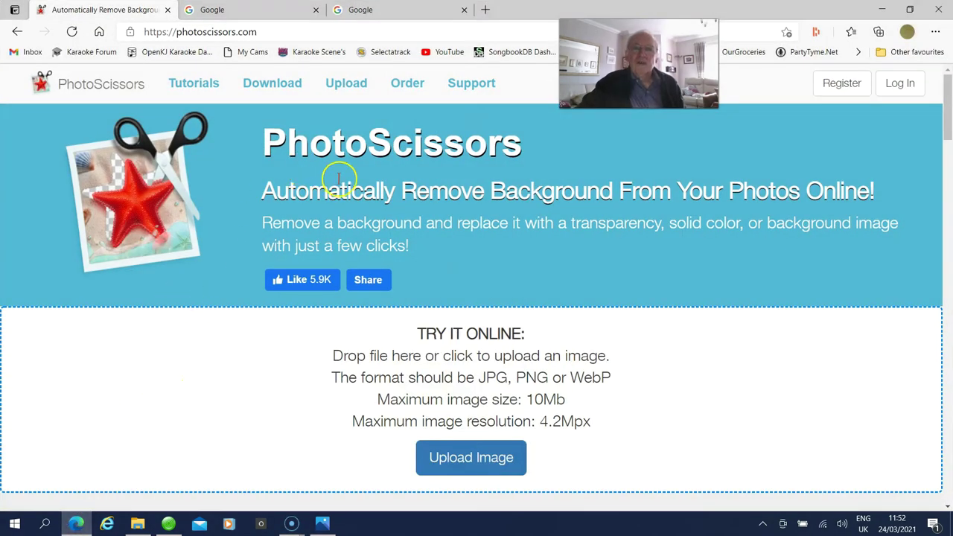
{"action": "left_click", "coordinate": [910, 11]}
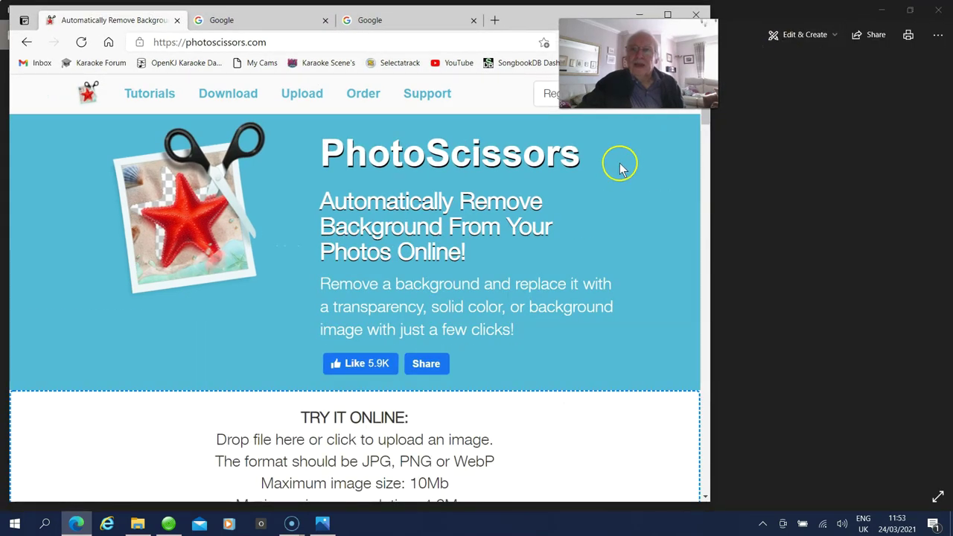
{"action": "left_click_drag", "start_coordinate": [619, 163], "coordinate": [635, 205]}
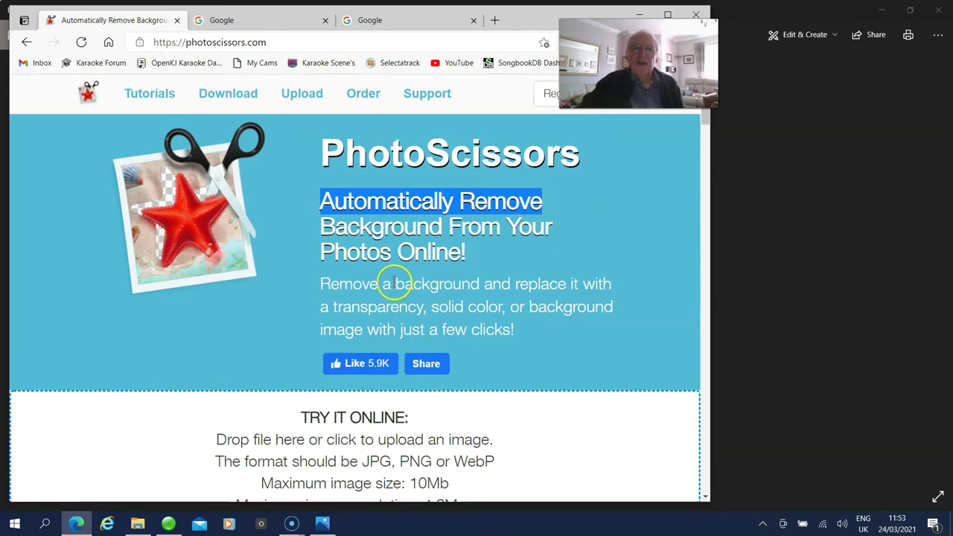
{"action": "left_click_drag", "start_coordinate": [422, 283], "coordinate": [449, 252]}
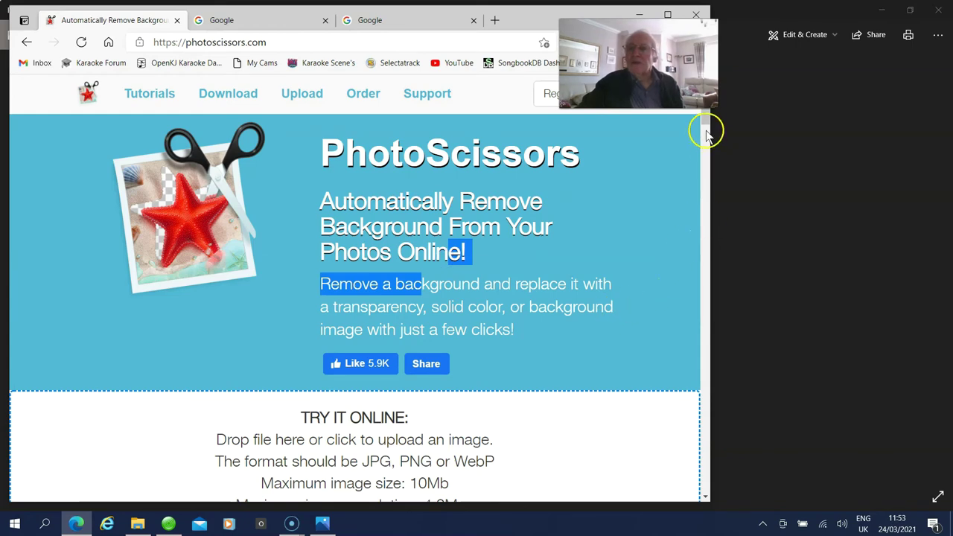
{"action": "left_click_drag", "start_coordinate": [708, 121], "coordinate": [703, 139]}
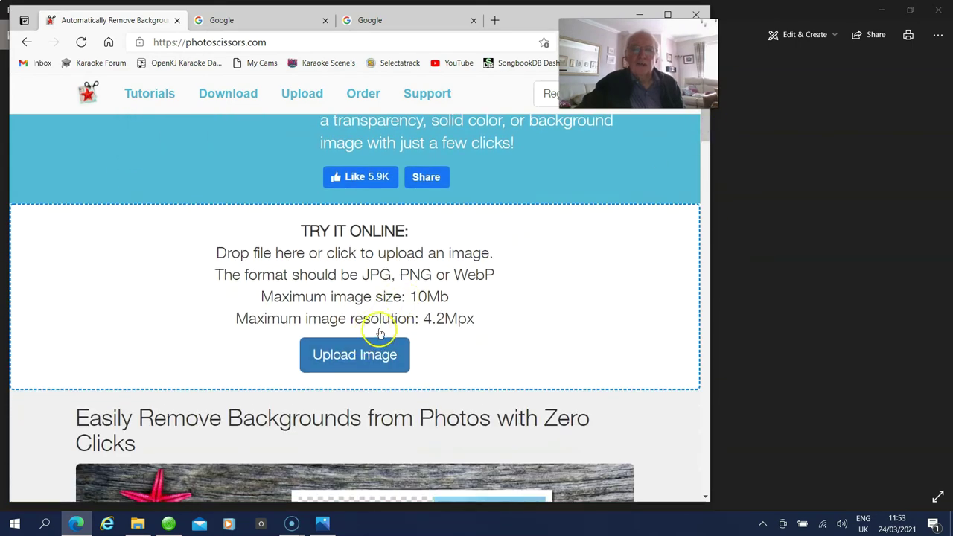
Upload Self.jpg from the Pictures folder to PhotoScissors to remove its background
{"action": "left_click", "coordinate": [358, 355]}
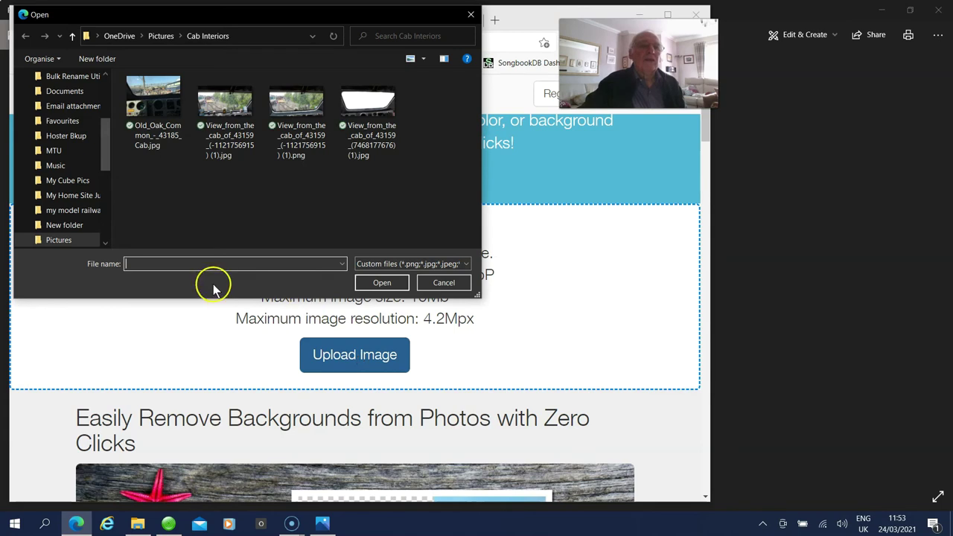
{"action": "left_click_drag", "start_coordinate": [103, 132], "coordinate": [106, 99]}
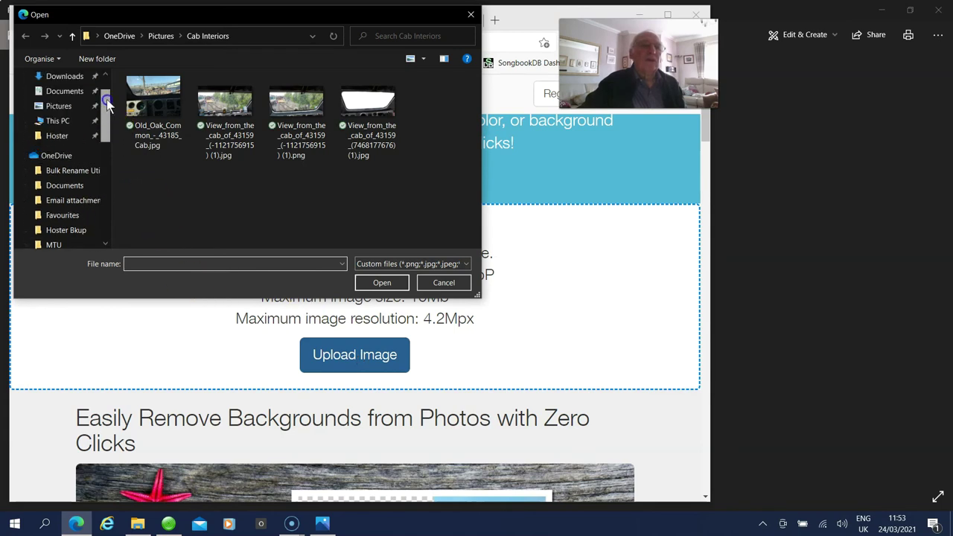
{"action": "left_click", "coordinate": [62, 106]}
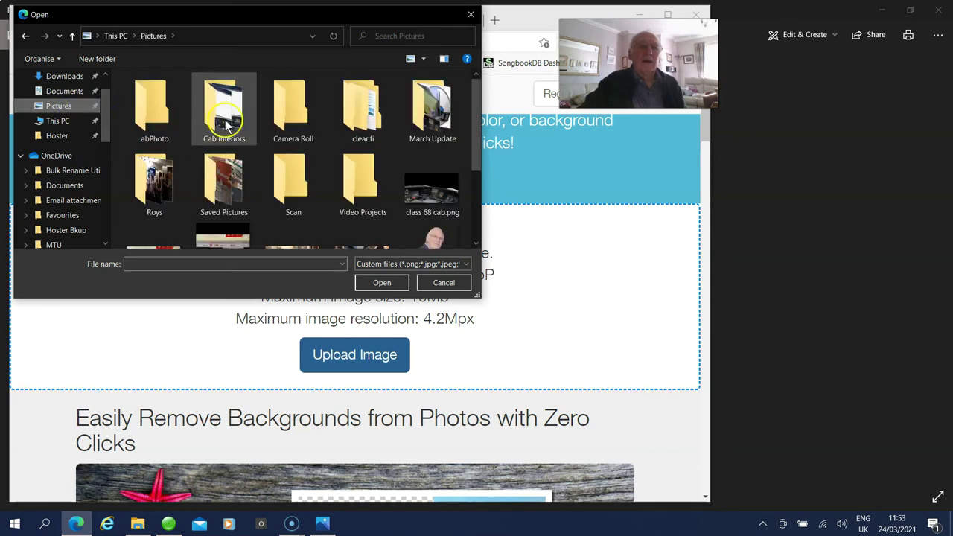
{"action": "left_click_drag", "start_coordinate": [475, 120], "coordinate": [478, 205]}
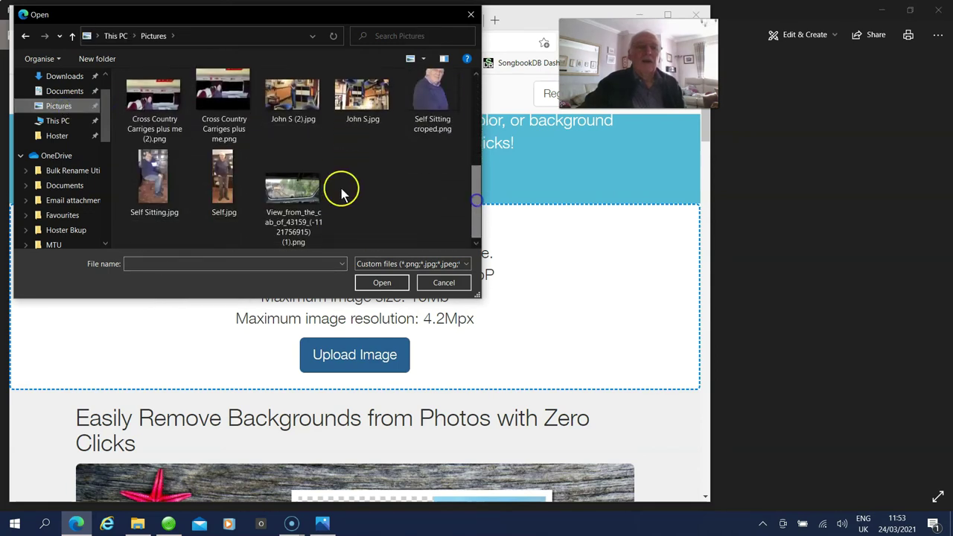
{"action": "left_click", "coordinate": [226, 186]}
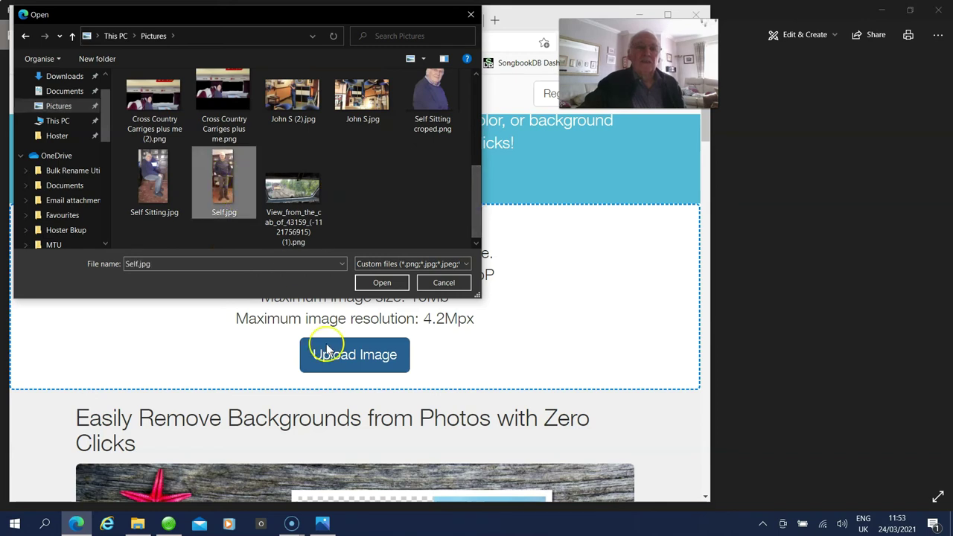
{"action": "left_click", "coordinate": [349, 360]}
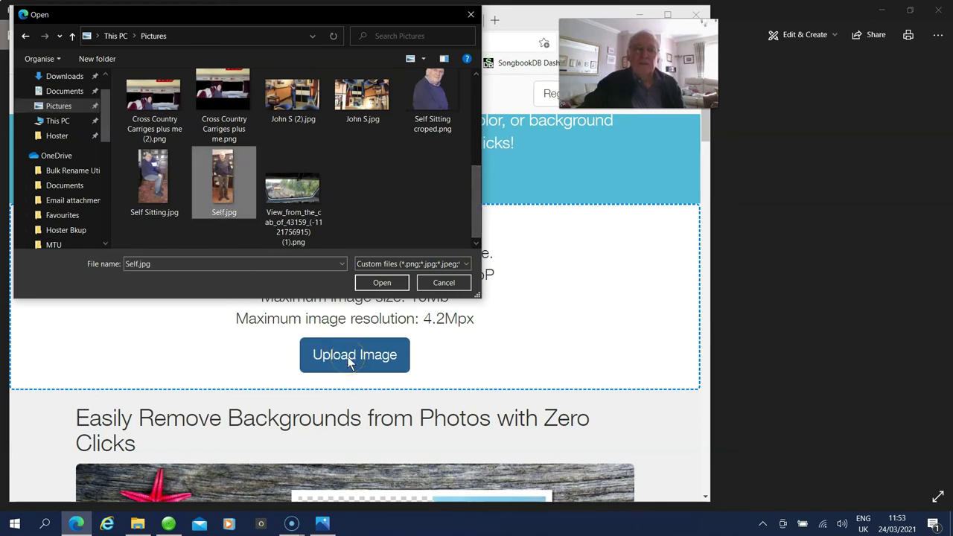
{"action": "left_click", "coordinate": [382, 282]}
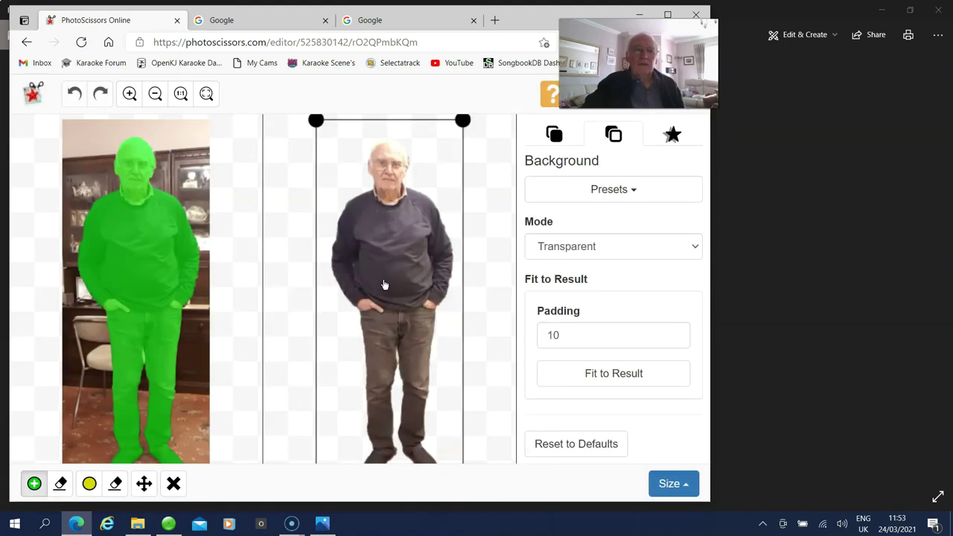
{"action": "left_click", "coordinate": [388, 281]}
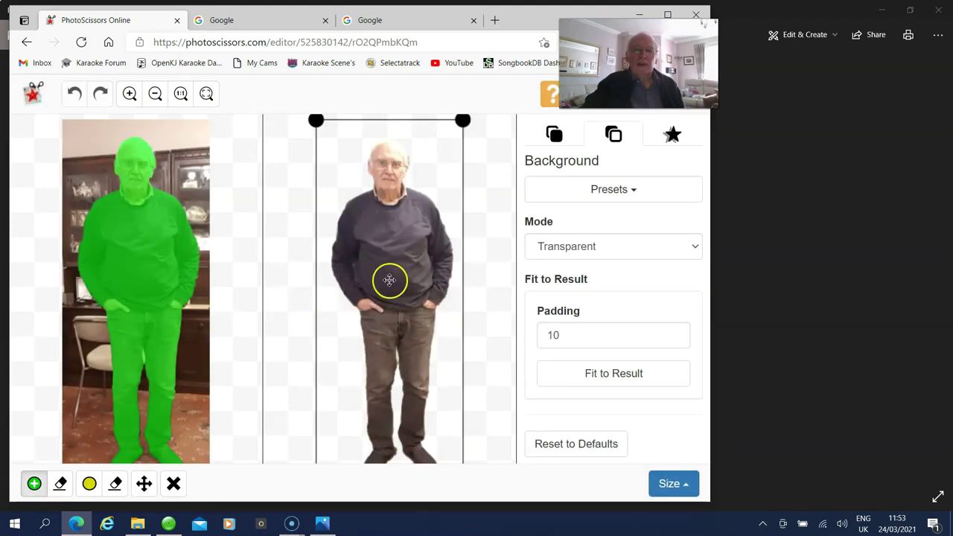
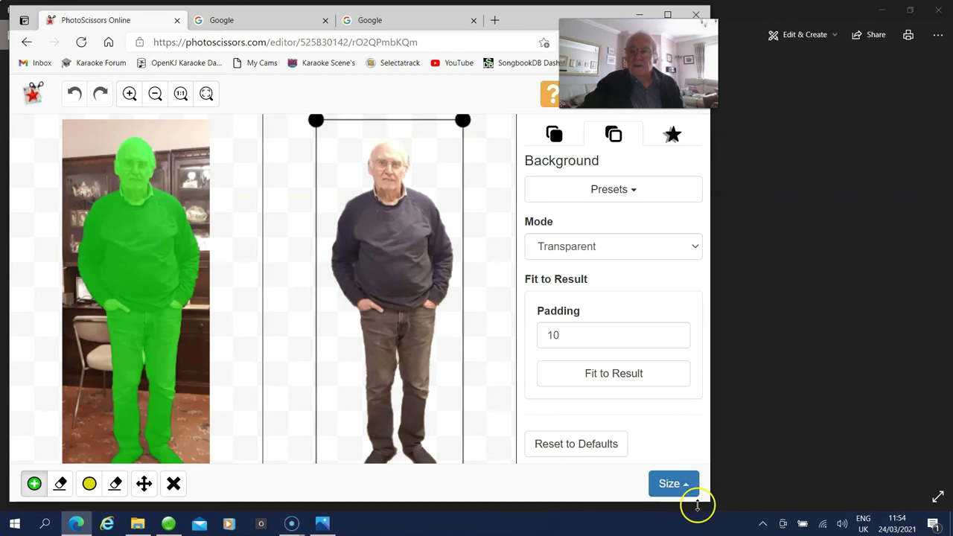
Maximize the browser window and download the cut-out figure in low resolution
{"action": "left_click", "coordinate": [680, 487]}
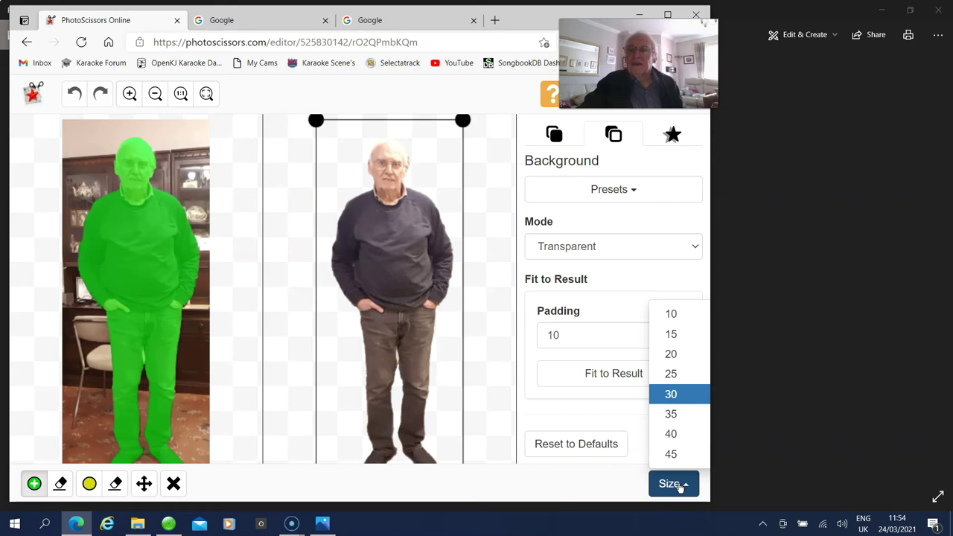
{"action": "left_click", "coordinate": [679, 486]}
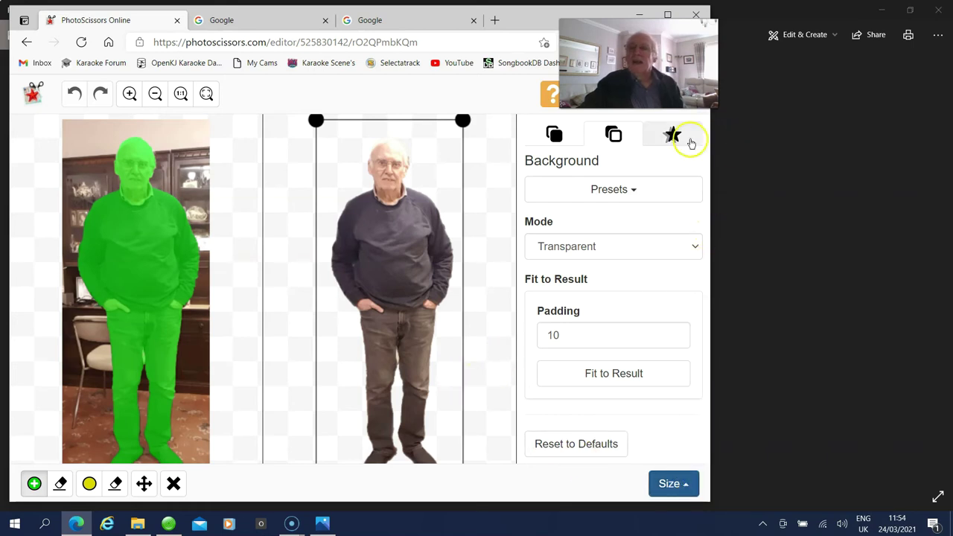
{"action": "left_click", "coordinate": [664, 14]}
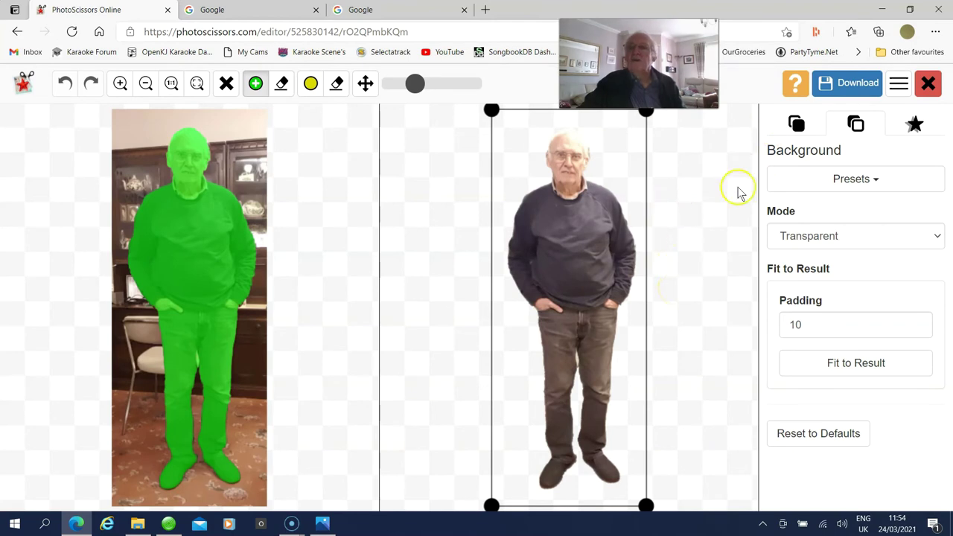
{"action": "left_click", "coordinate": [841, 87]}
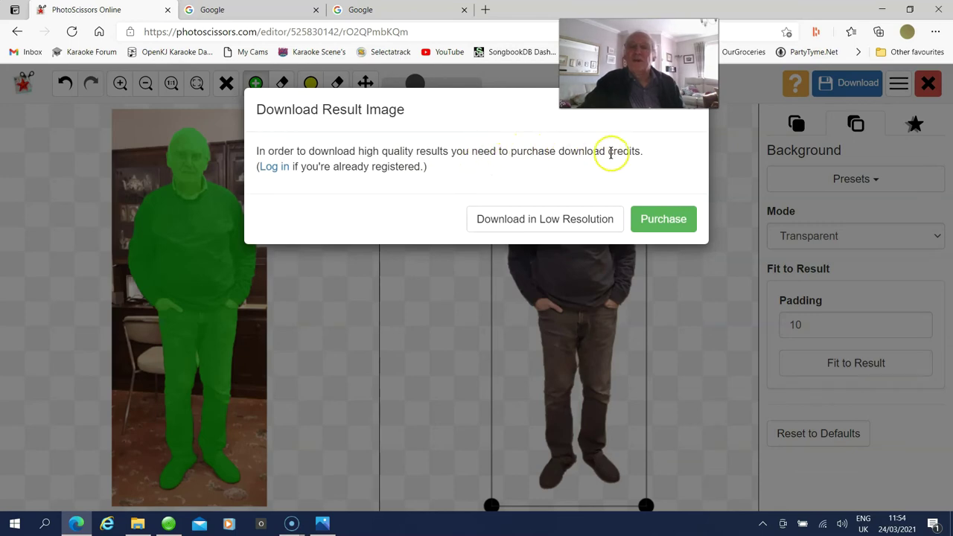
{"action": "left_click", "coordinate": [544, 225]}
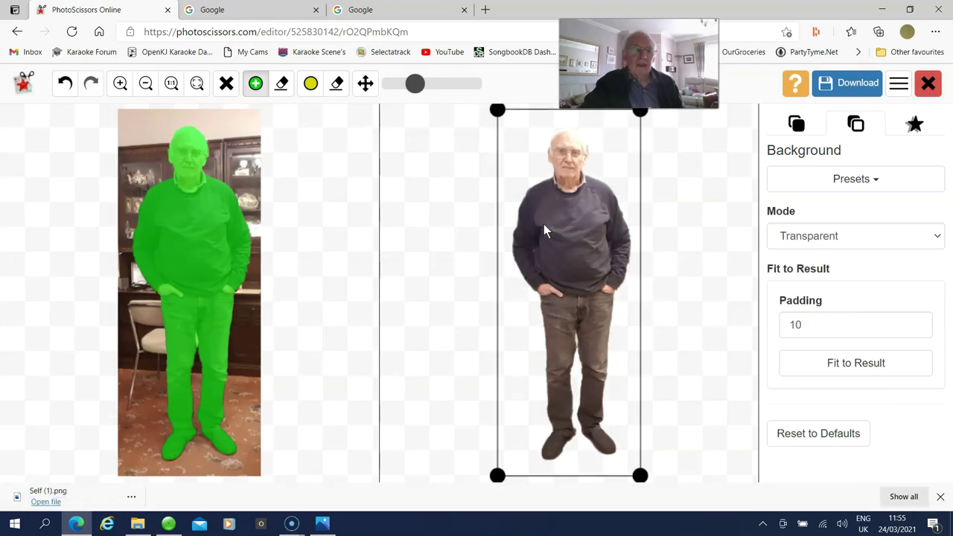
Open the downloaded cut-out in Photos and save a copy as Self (1).png in the Pictures folder
{"action": "left_click", "coordinate": [46, 502]}
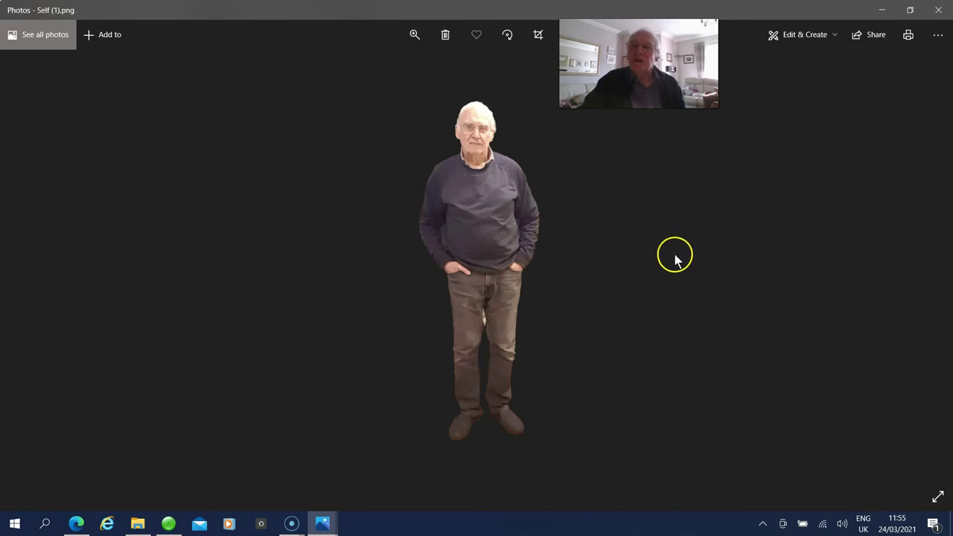
{"action": "key", "text": "ctrl+s"}
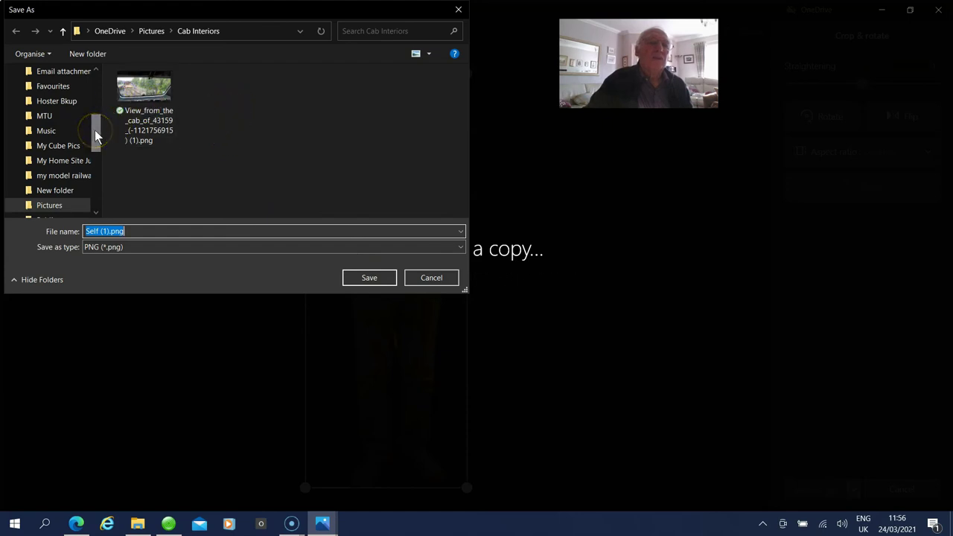
{"action": "left_click_drag", "start_coordinate": [96, 133], "coordinate": [102, 93]}
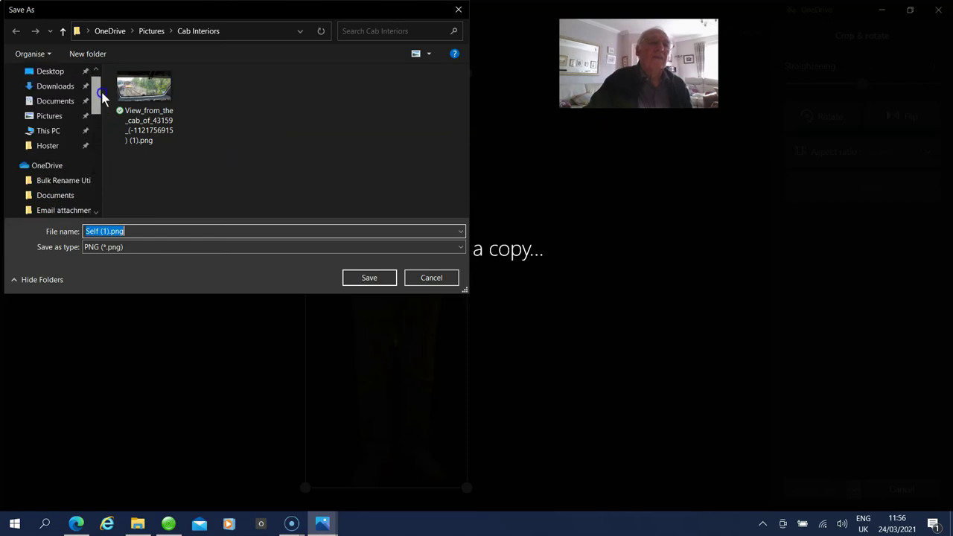
{"action": "left_click", "coordinate": [64, 116]}
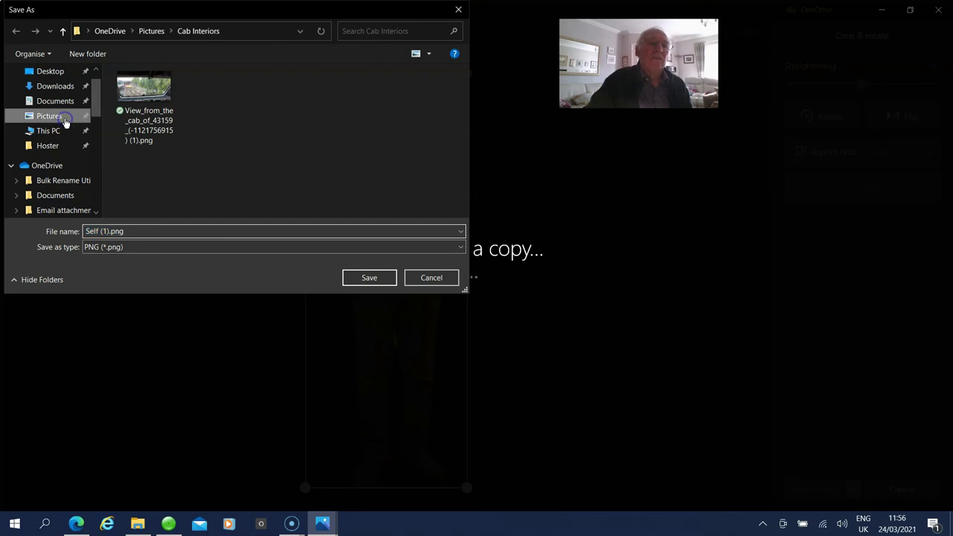
{"action": "left_click_drag", "start_coordinate": [463, 102], "coordinate": [452, 173]}
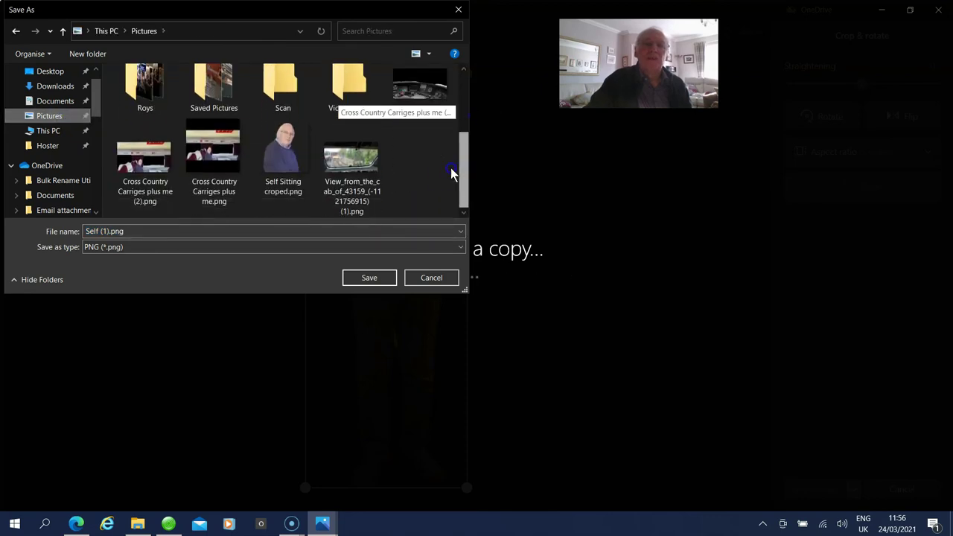
{"action": "left_click", "coordinate": [371, 279]}
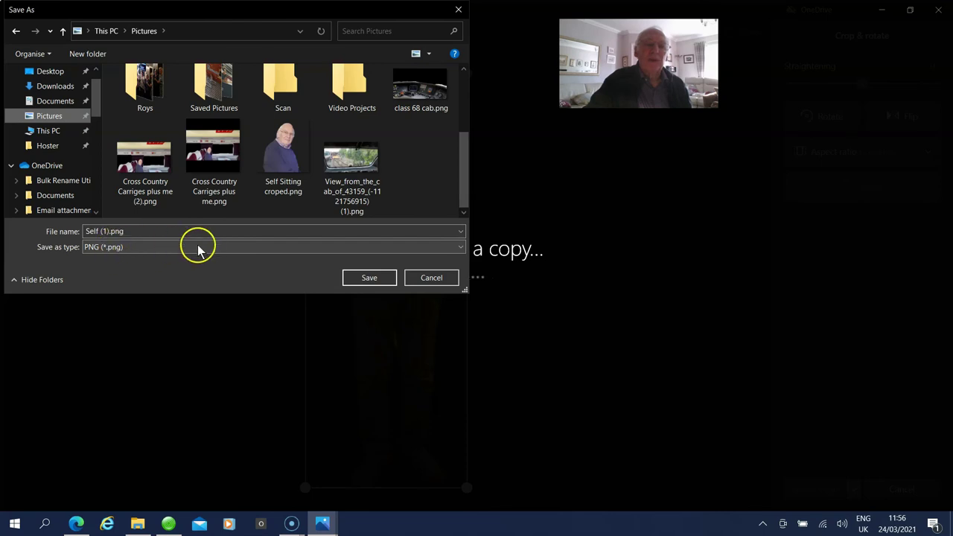
{"action": "left_click", "coordinate": [370, 278]}
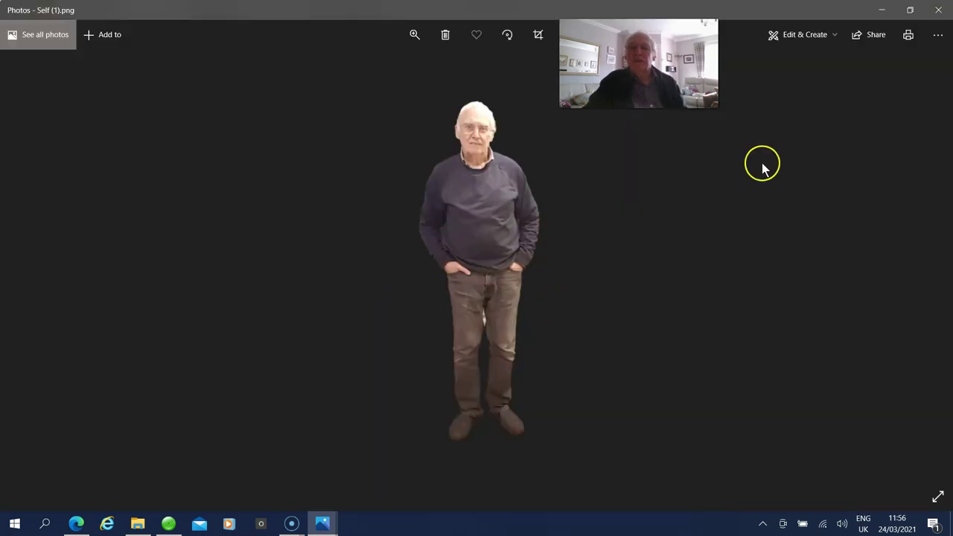
Close the cut-out image, the PhotoScissors browser window and the original photo
{"action": "left_click", "coordinate": [939, 11]}
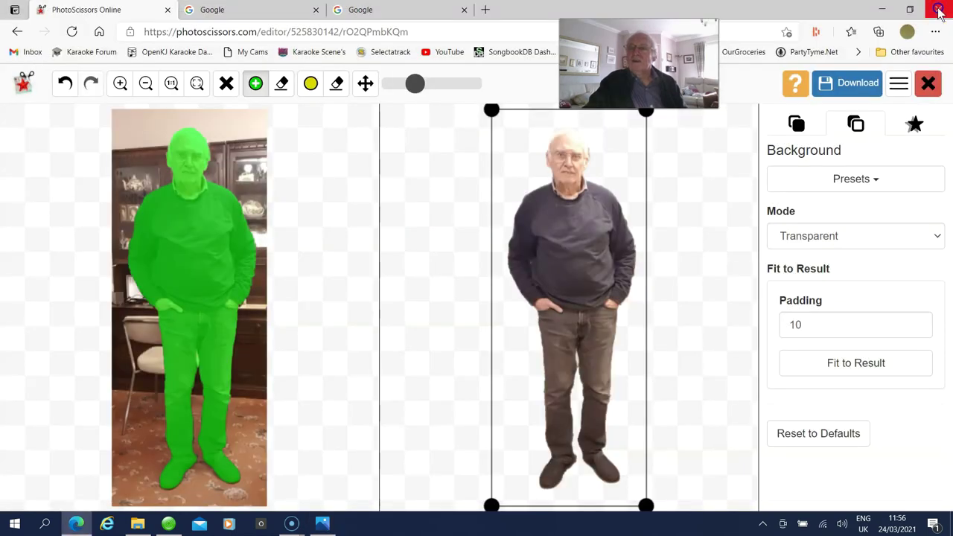
{"action": "left_click", "coordinate": [939, 12]}
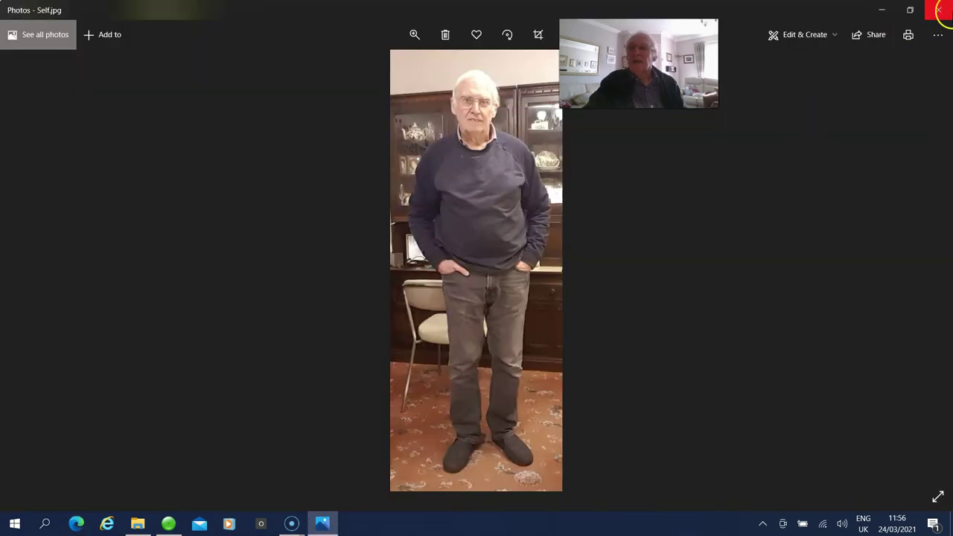
{"action": "left_click", "coordinate": [939, 12]}
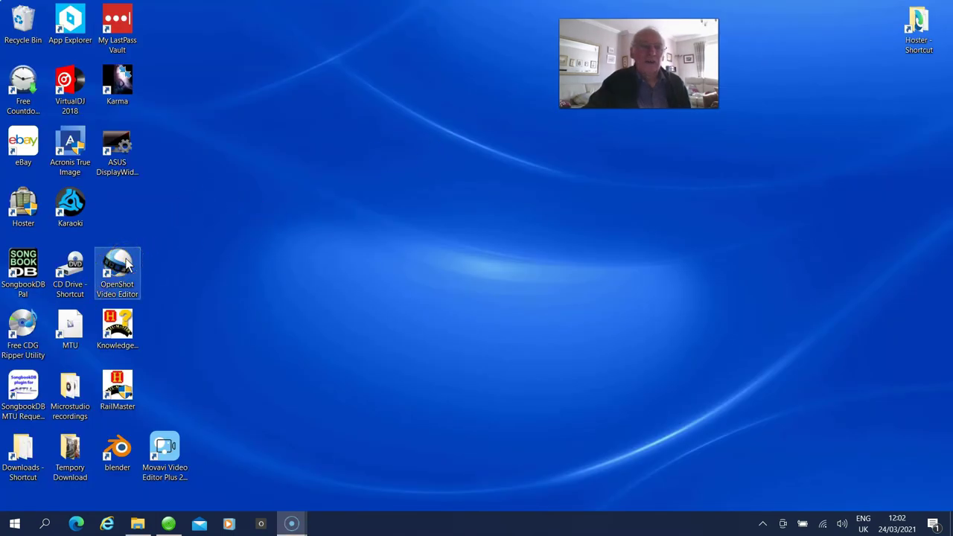
Launch OpenShot Video Editor and import Self (1).png from the Pictures folder into the project
{"action": "left_click", "coordinate": [126, 263]}
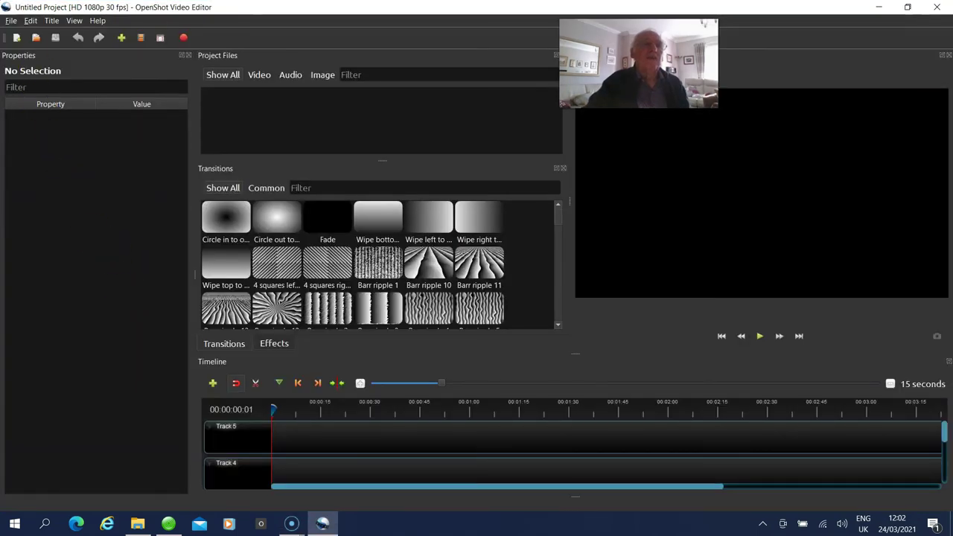
{"action": "left_click", "coordinate": [11, 21]}
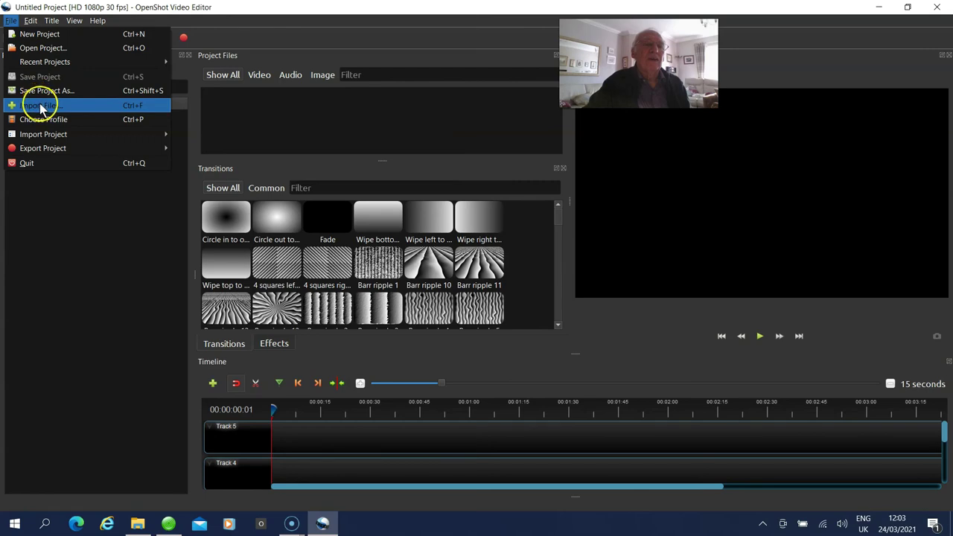
{"action": "left_click", "coordinate": [41, 106]}
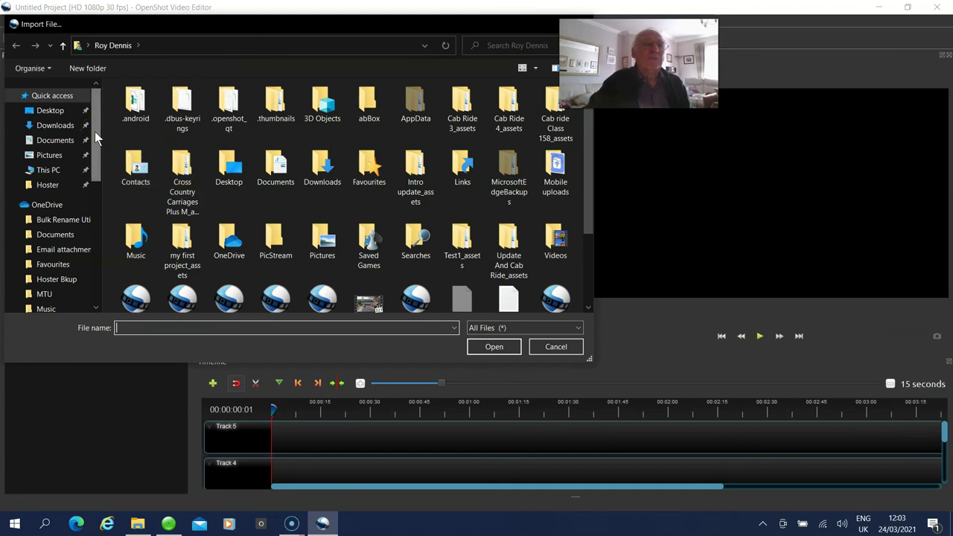
{"action": "left_click", "coordinate": [63, 156]}
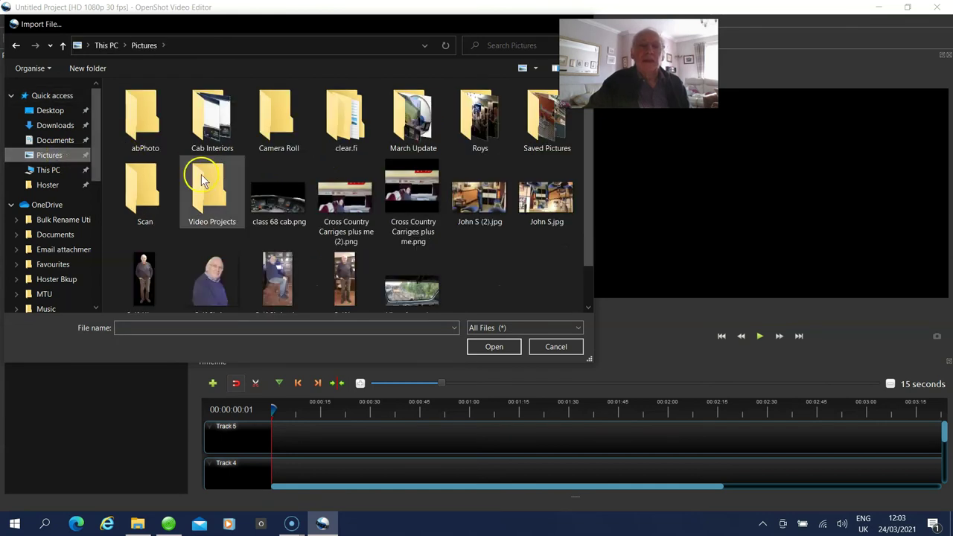
{"action": "left_click", "coordinate": [148, 280]}
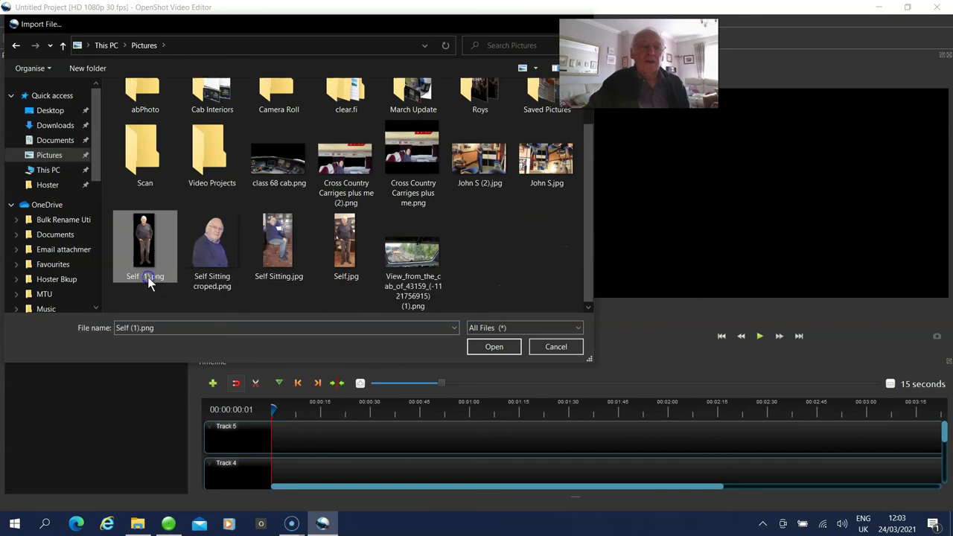
{"action": "left_click", "coordinate": [502, 347]}
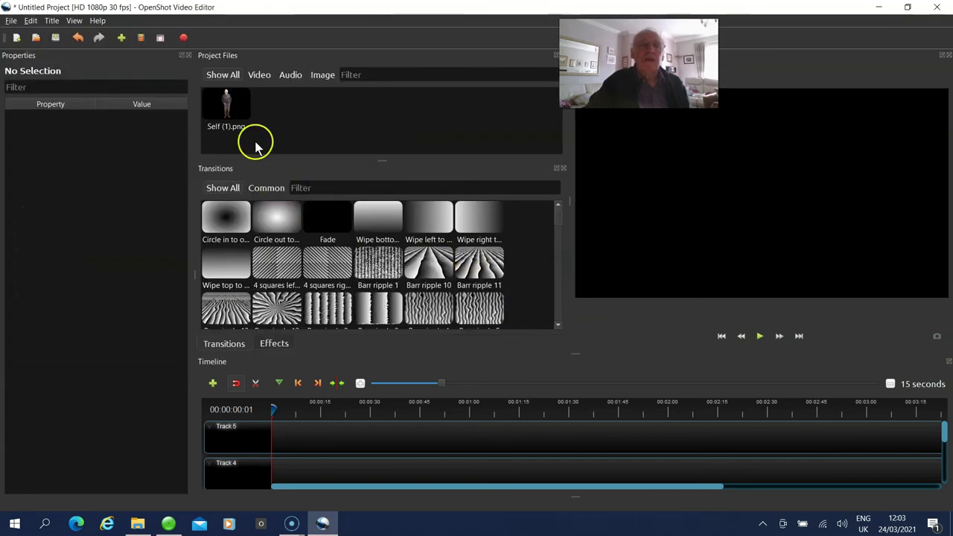
Place Self (1).png at the start of Track 5 and extend the clip's duration along the timeline
{"action": "left_click_drag", "start_coordinate": [229, 101], "coordinate": [273, 426]}
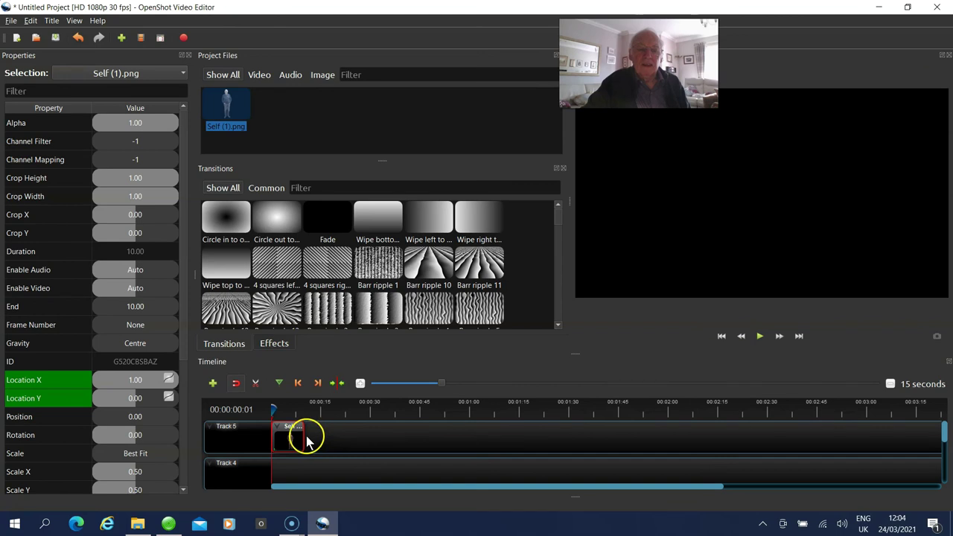
{"action": "left_click_drag", "start_coordinate": [306, 435], "coordinate": [706, 443]}
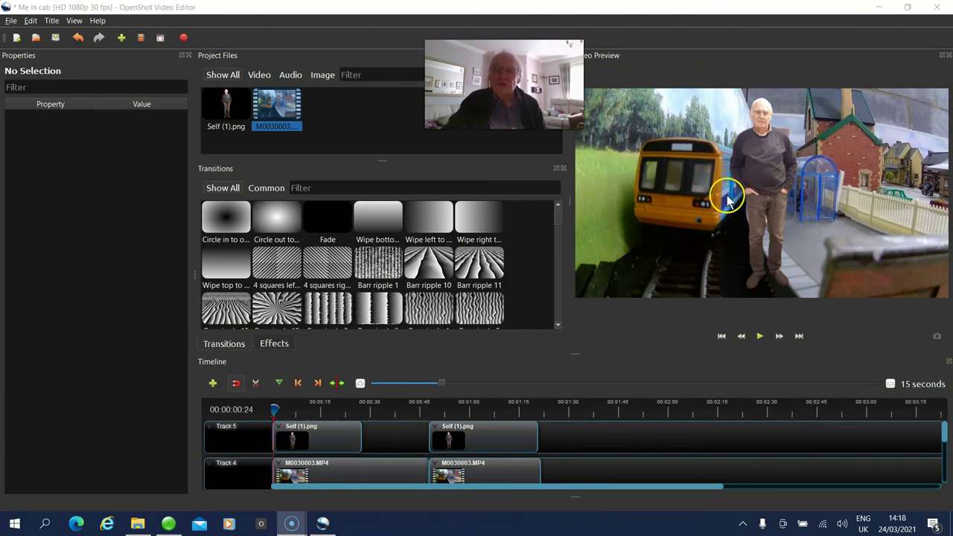
Shrink the figure in the first Self (1).png clip on Track 5 to Scale X 0.42 and Scale Y 0.39
{"action": "left_click", "coordinate": [312, 428]}
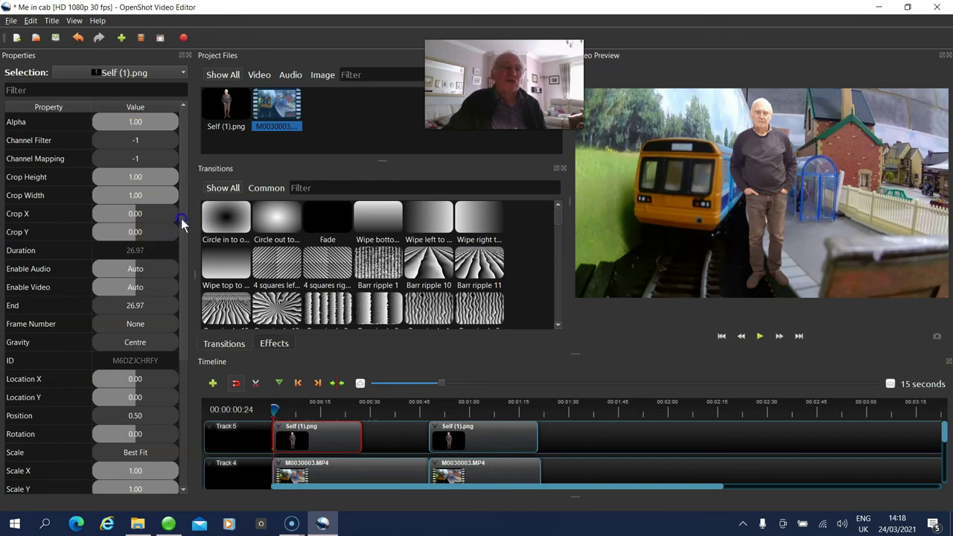
{"action": "scroll", "coordinate": [181, 227], "scroll_direction": "down", "scroll_amount": 1}
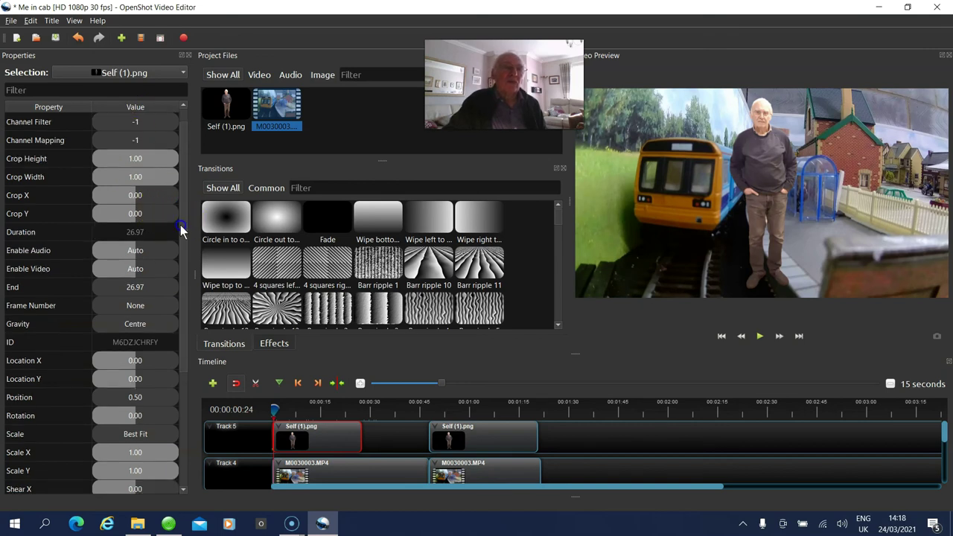
{"action": "scroll", "coordinate": [180, 231], "scroll_direction": "down", "scroll_amount": 1}
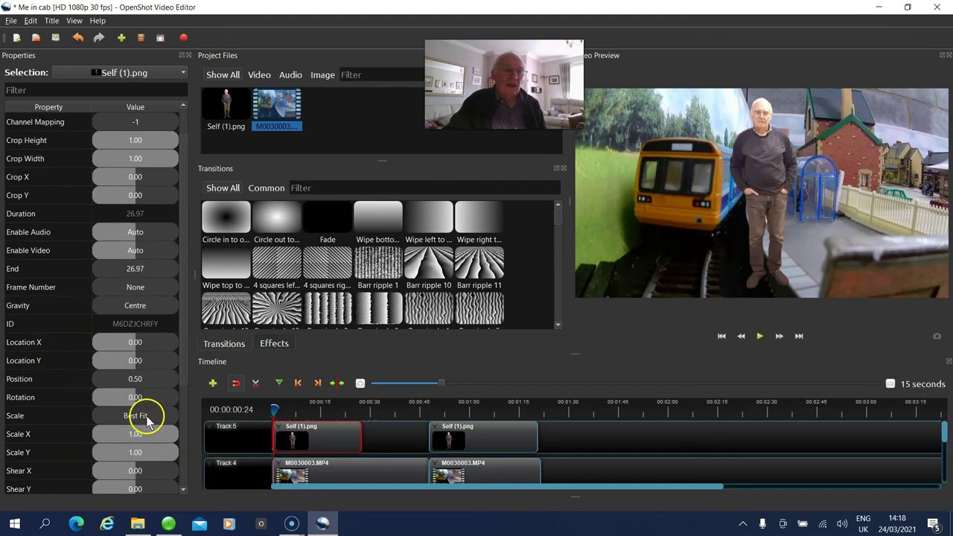
{"action": "left_click", "coordinate": [178, 437]}
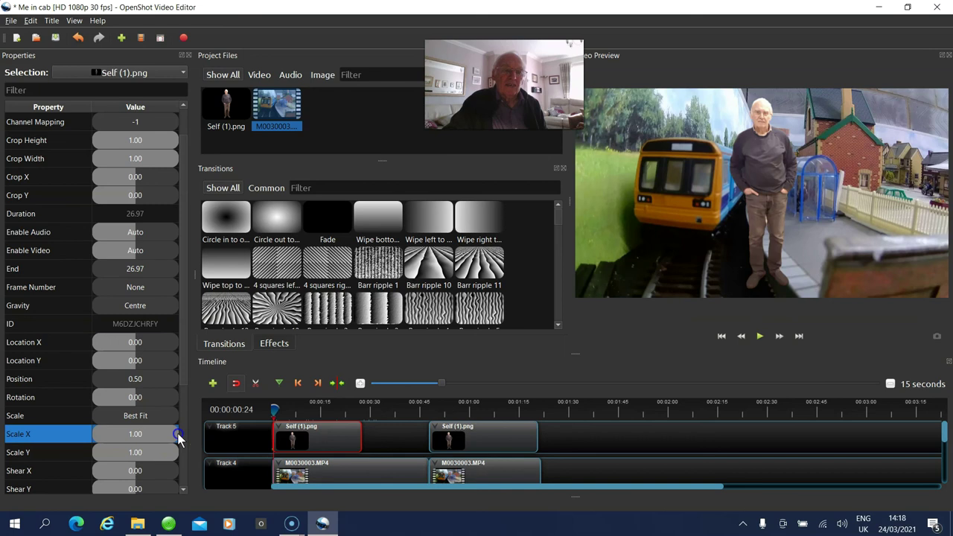
{"action": "left_click_drag", "start_coordinate": [173, 437], "coordinate": [134, 437]}
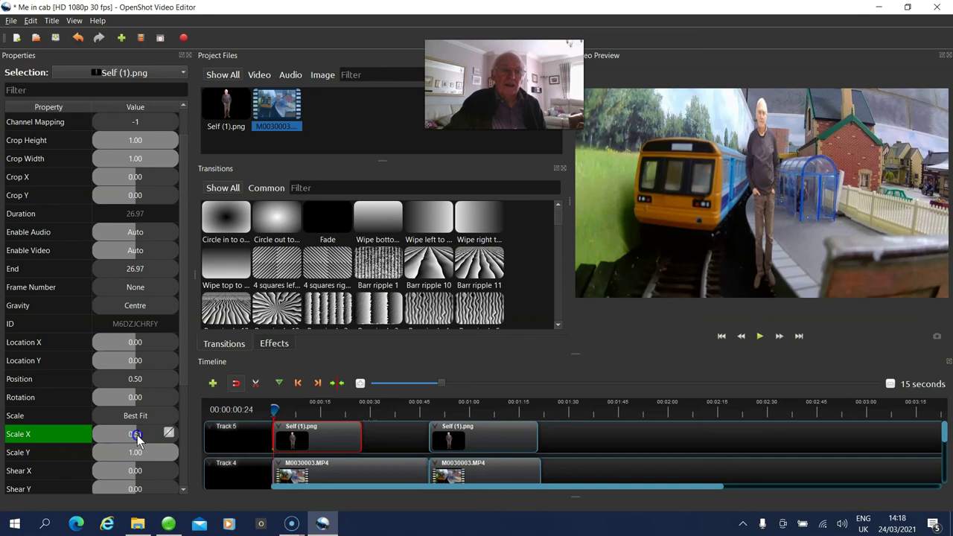
{"action": "left_click", "coordinate": [178, 453]}
{"action": "left_click_drag", "start_coordinate": [178, 456], "coordinate": [136, 457]}
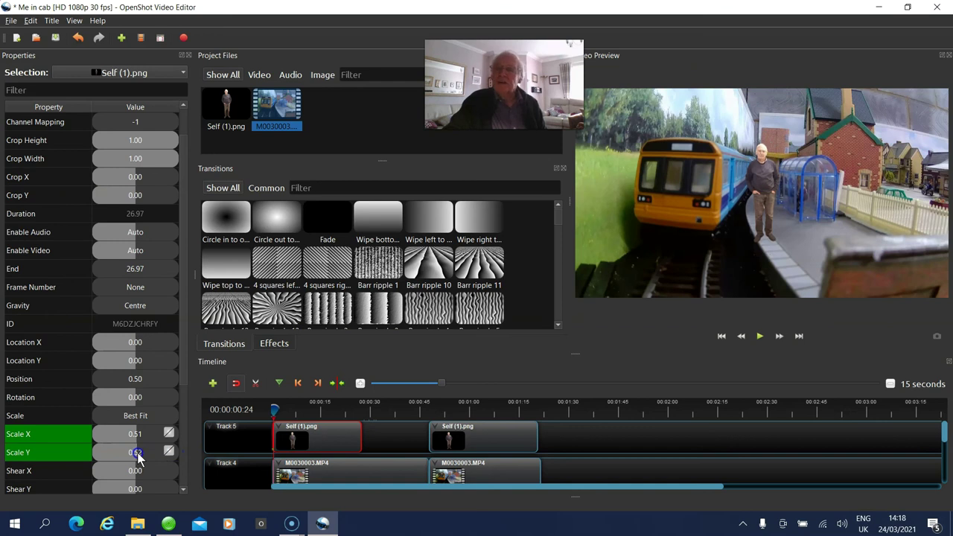
{"action": "left_click_drag", "start_coordinate": [138, 457], "coordinate": [127, 460]}
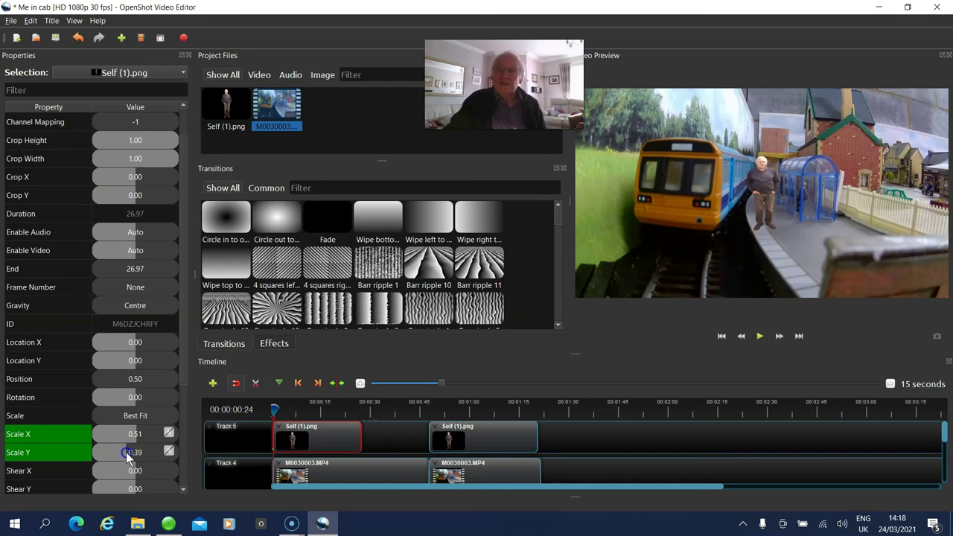
{"action": "left_click", "coordinate": [137, 438]}
{"action": "left_click_drag", "start_coordinate": [137, 438], "coordinate": [129, 439]}
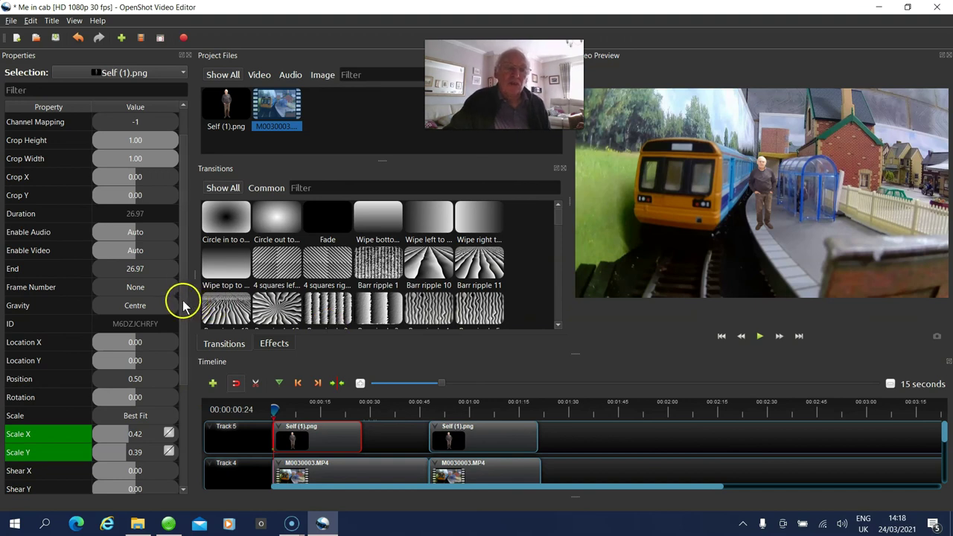
Set the first Self (1).png clip's Location X to 1.00 so the figure starts off-screen
{"action": "left_click_drag", "start_coordinate": [182, 300], "coordinate": [180, 289]}
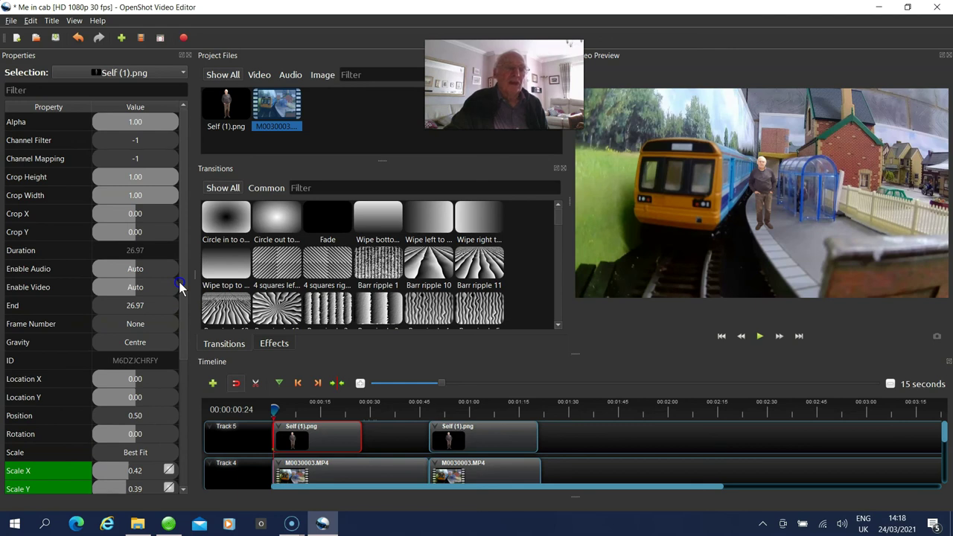
{"action": "left_click", "coordinate": [177, 380]}
{"action": "left_click_drag", "start_coordinate": [174, 379], "coordinate": [169, 379]}
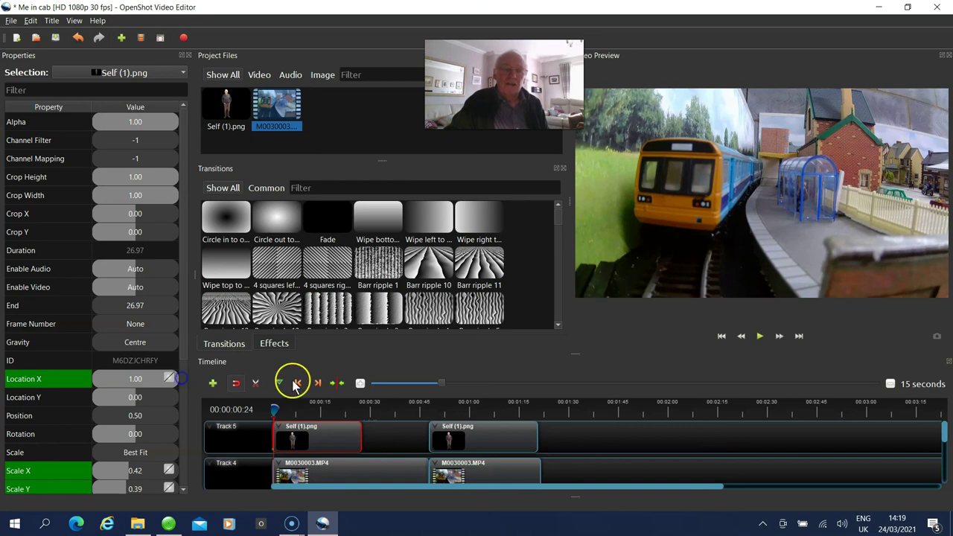
At 00:00:02:27, set the figure's Location X to 0.13 and lower it slightly with Location Y to stand on the platform
{"action": "left_click_drag", "start_coordinate": [270, 410], "coordinate": [277, 410]}
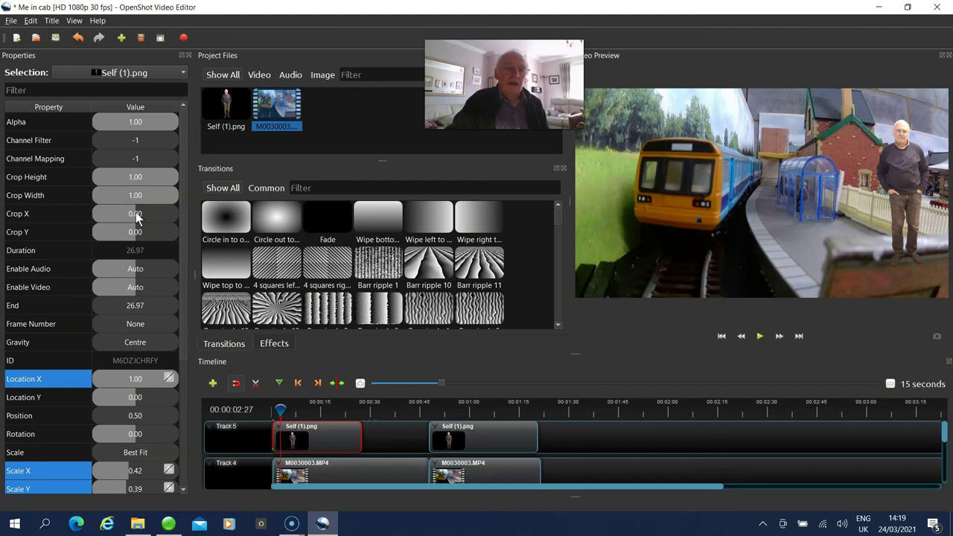
{"action": "left_click", "coordinate": [177, 384]}
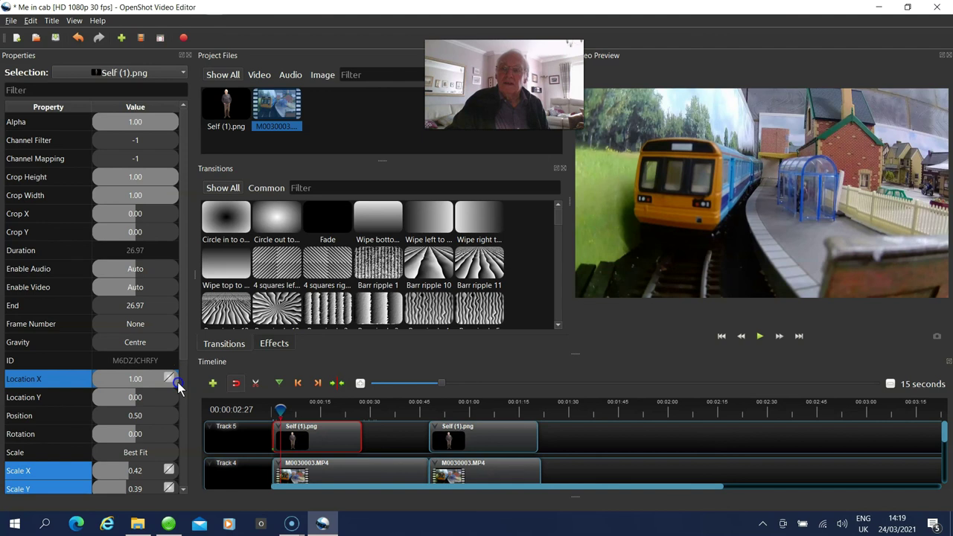
{"action": "left_click_drag", "start_coordinate": [173, 384], "coordinate": [144, 392]}
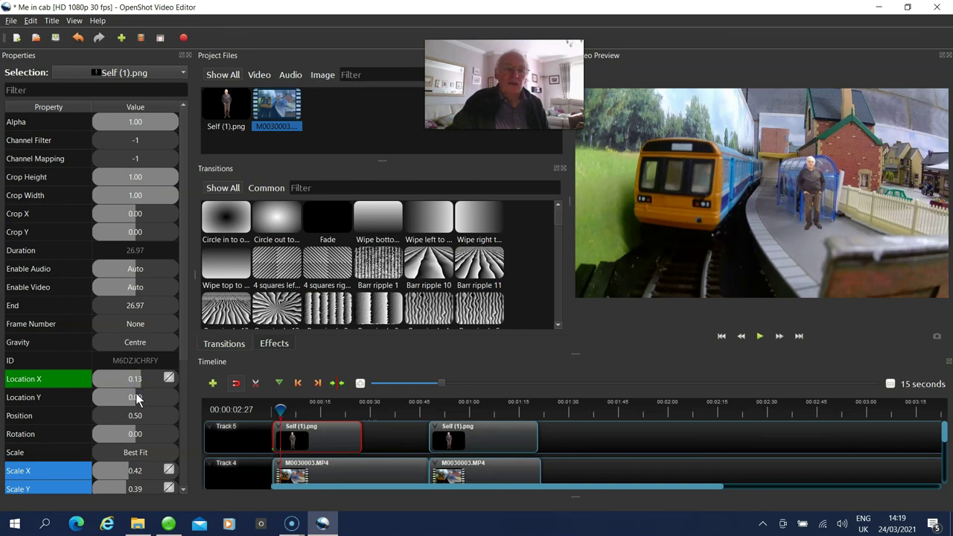
{"action": "left_click", "coordinate": [136, 397]}
{"action": "left_click_drag", "start_coordinate": [140, 397], "coordinate": [140, 397]}
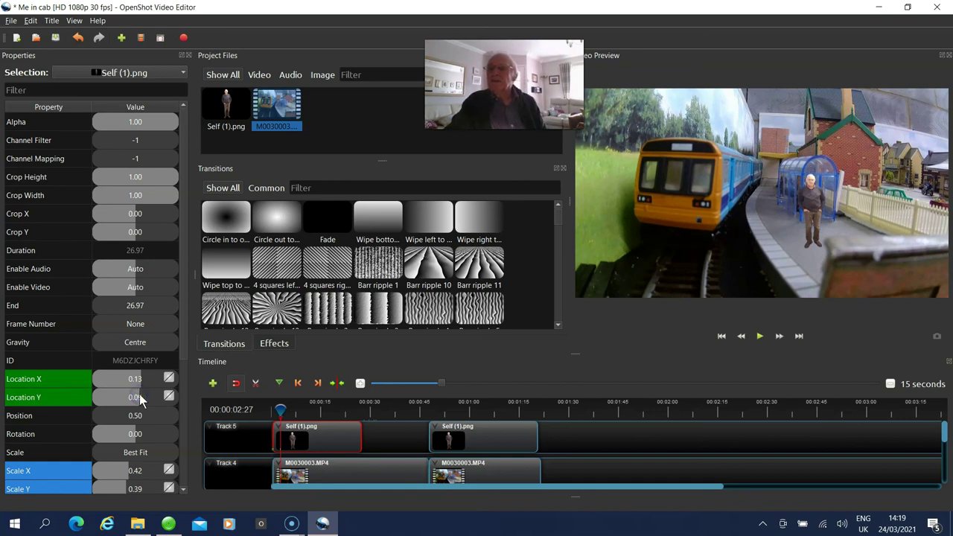
{"action": "mouse_move", "coordinate": [139, 394]}
{"action": "left_mouse_down"}
{"action": "mouse_move", "coordinate": [151, 393]}
{"action": "mouse_move", "coordinate": [144, 400]}
{"action": "left_mouse_up"}
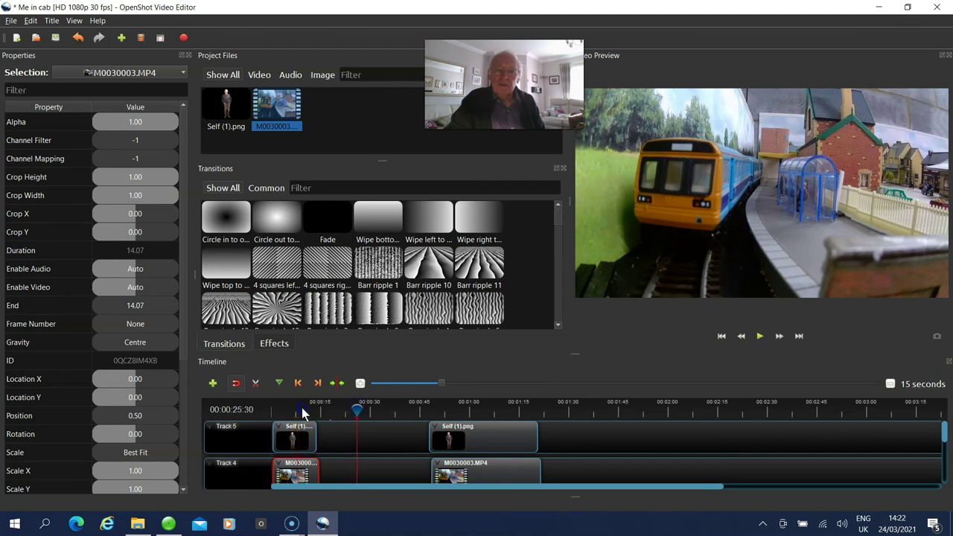
Play the second Self (1).png section from 00:00:48:10 through its end to review the figure in the train cab
{"action": "left_click_drag", "start_coordinate": [355, 409], "coordinate": [427, 412]}
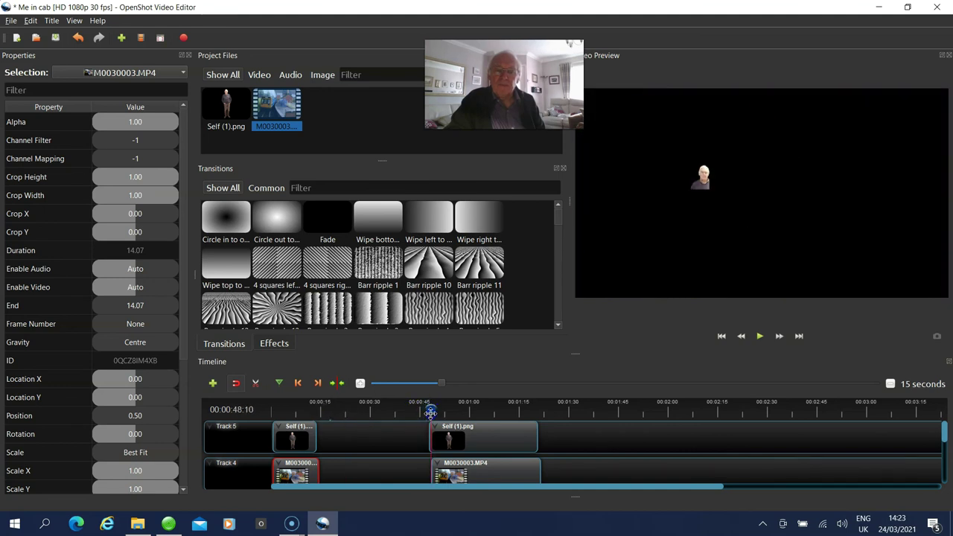
{"action": "left_click_drag", "start_coordinate": [430, 412], "coordinate": [430, 411]}
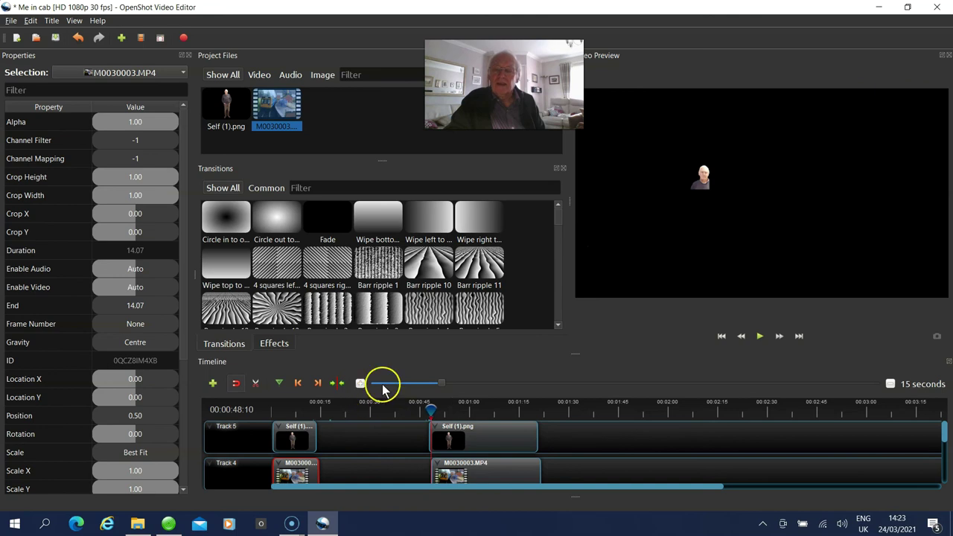
{"action": "left_click", "coordinate": [757, 336]}
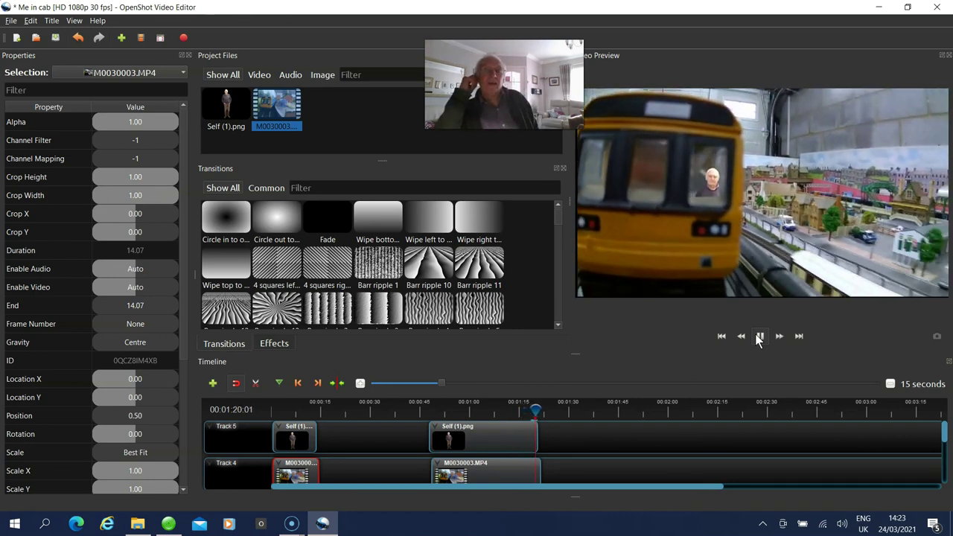
{"action": "left_click", "coordinate": [759, 336]}
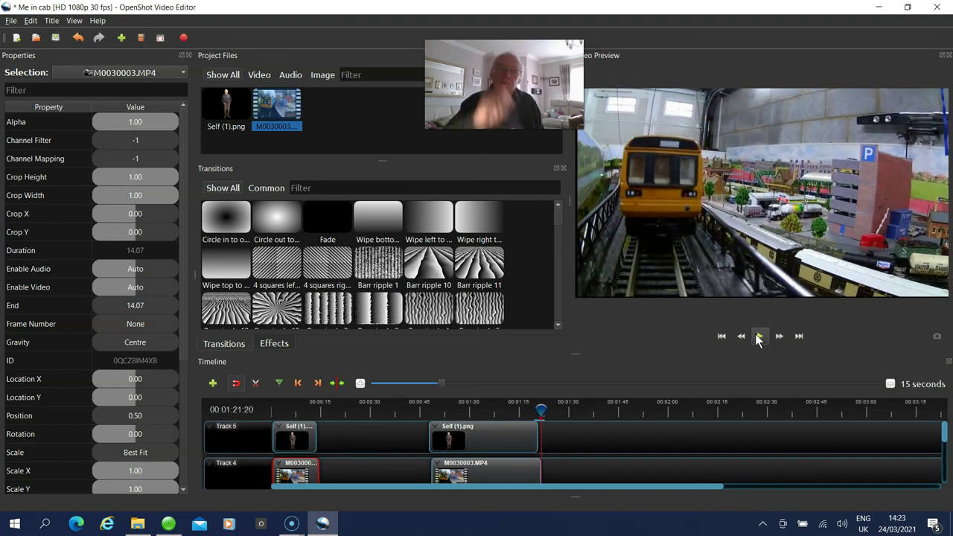